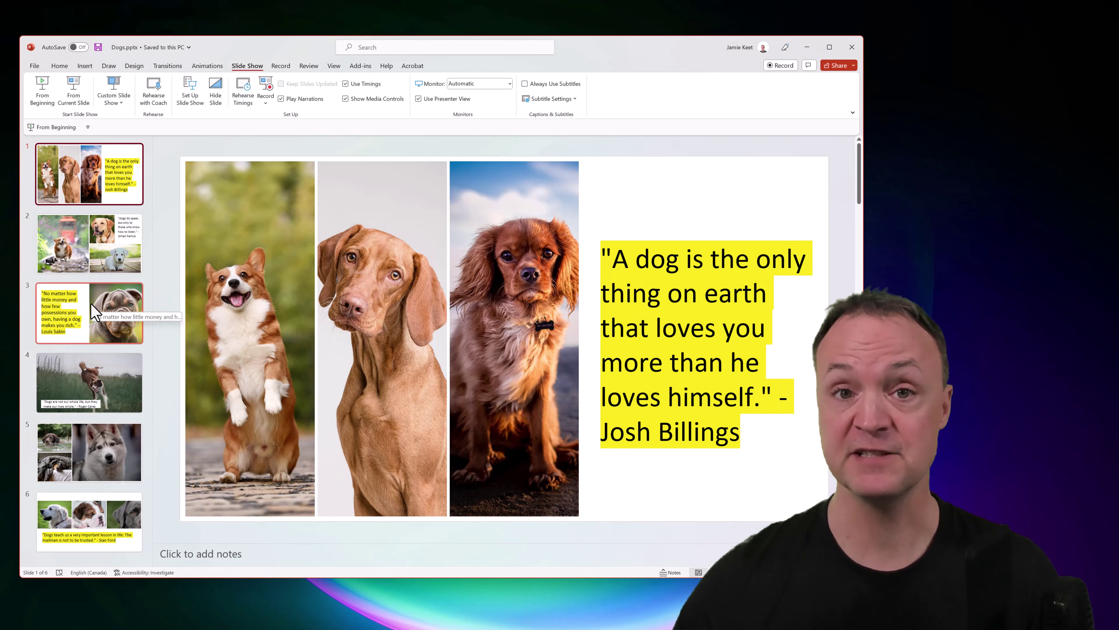
Look over slides 3 and 4, then return to slide 1
click(91, 305)
click(100, 393)
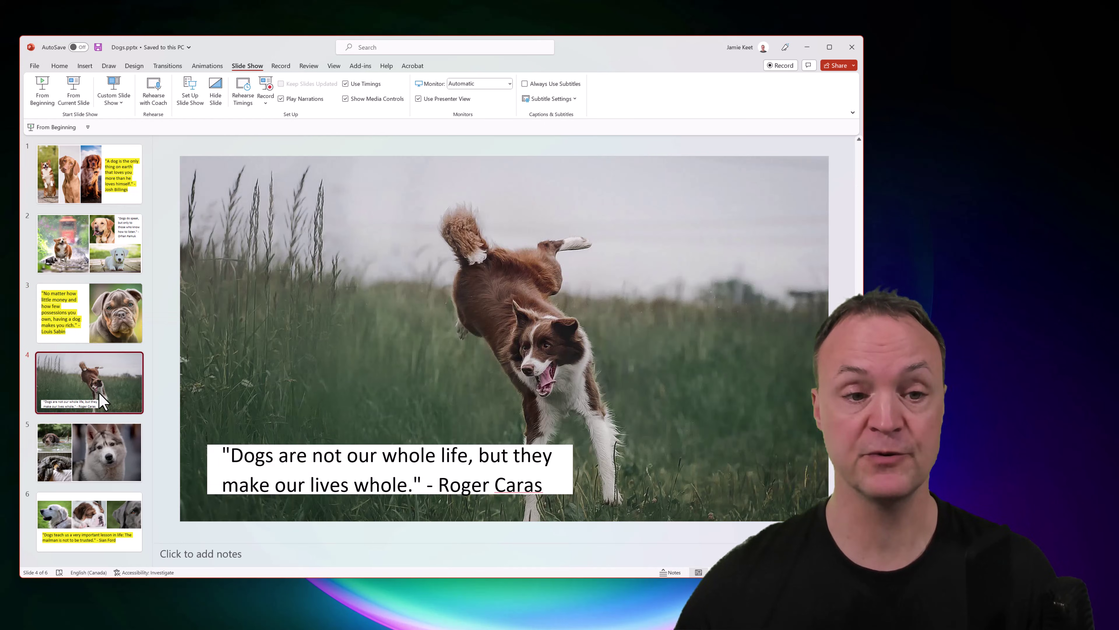
click(115, 171)
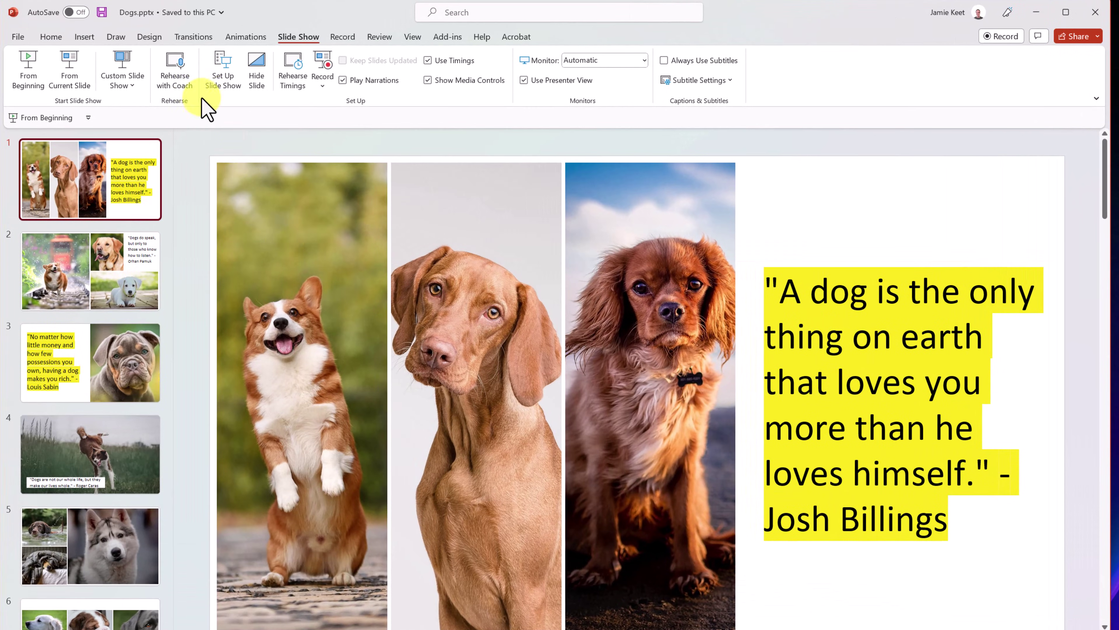
Pick sunshine-108600.mp3 from the PowerPoint Music folder via Audio on My PC
click(88, 38)
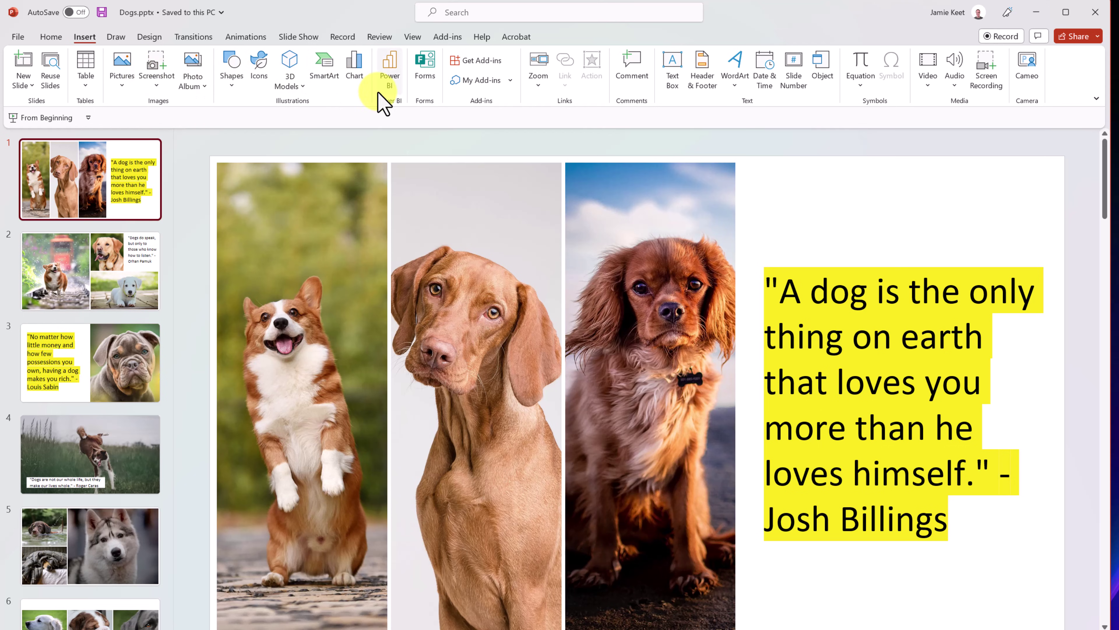
click(953, 71)
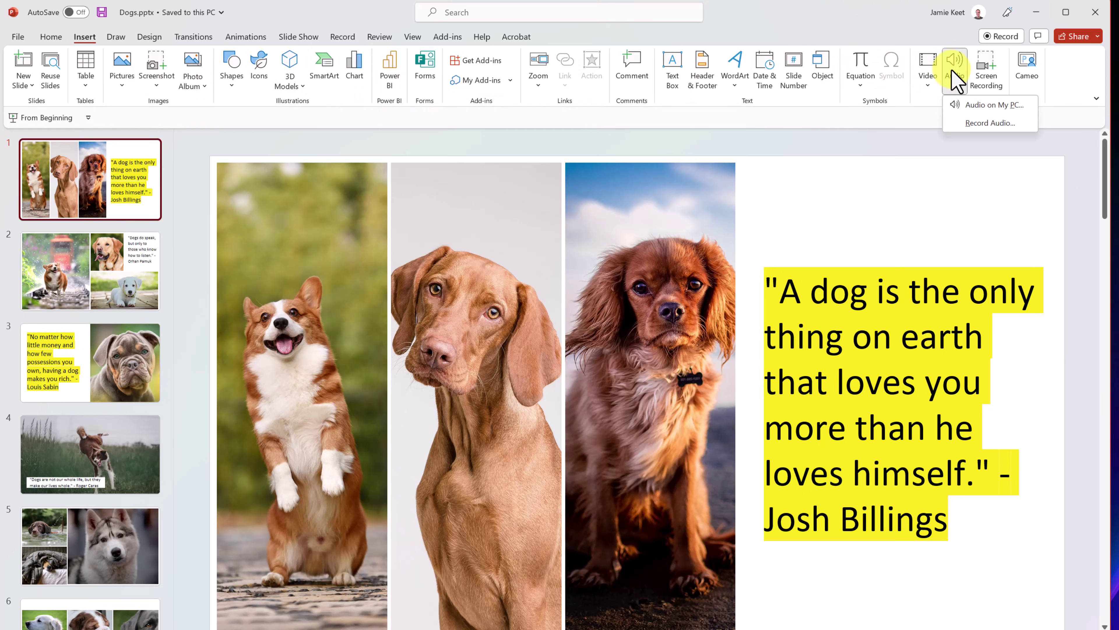
click(987, 110)
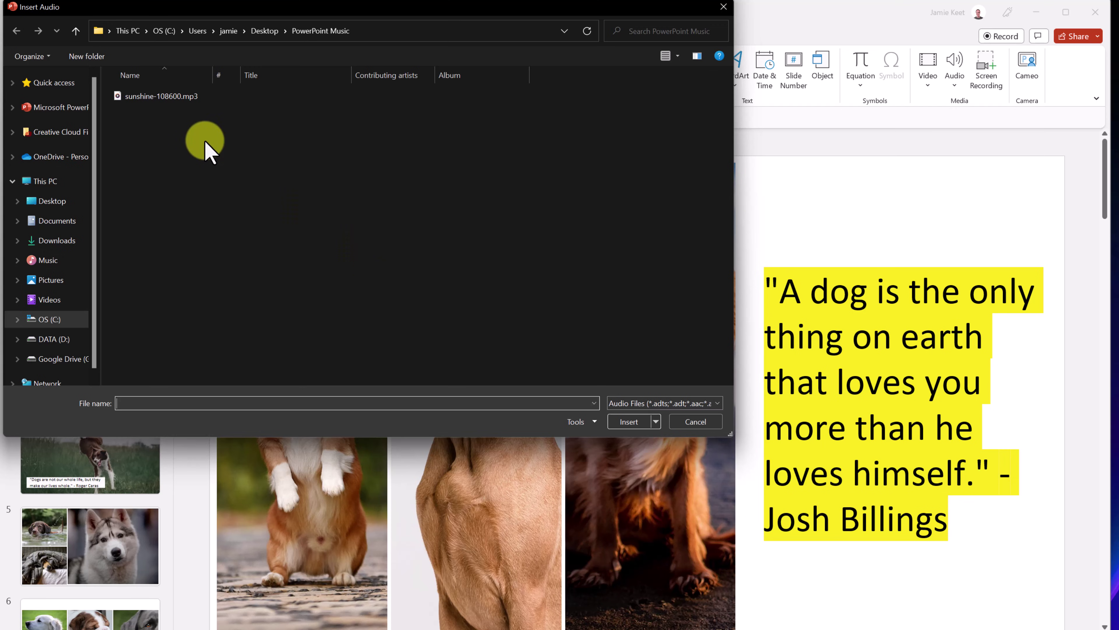
click(165, 97)
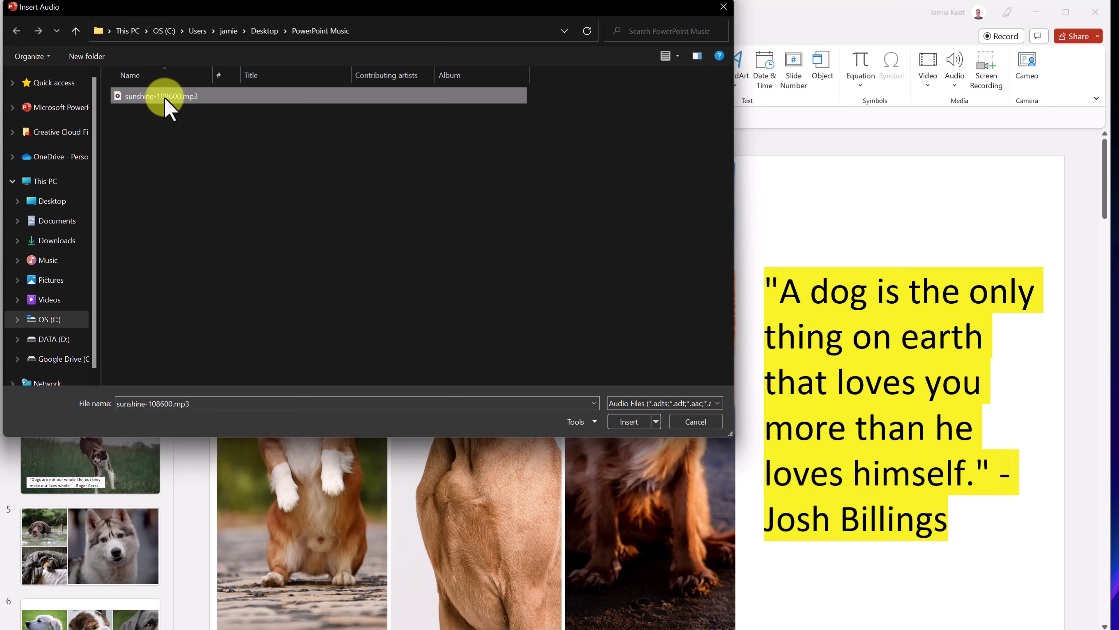
Insert sunshine-108600.mp3 on slide 1, move its icon above the quote, and preview it
click(630, 422)
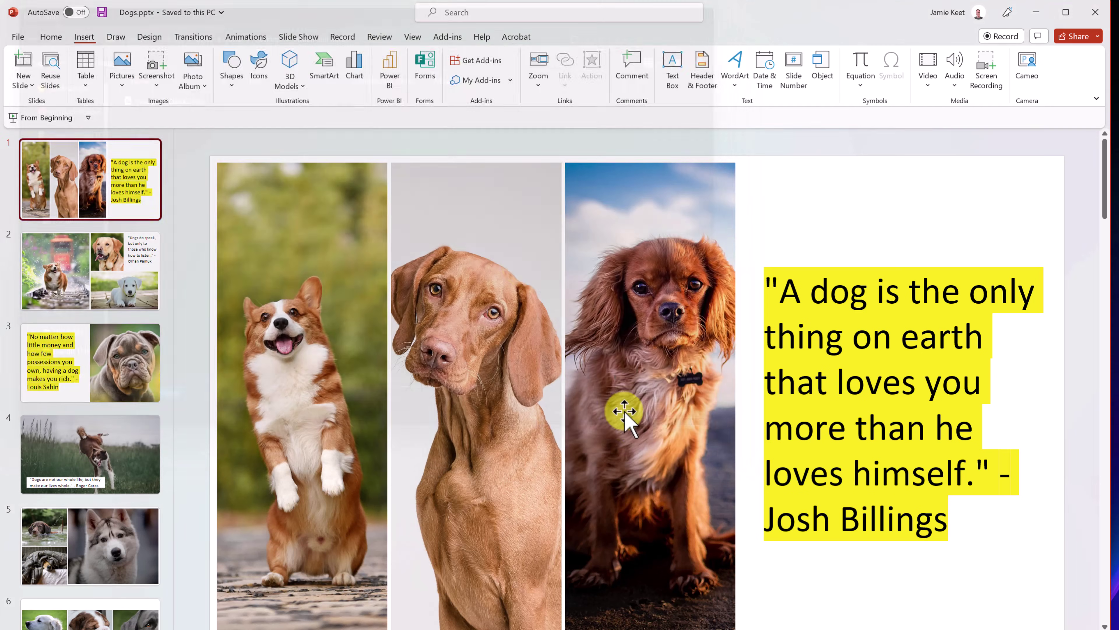
drag(631, 392, 806, 207)
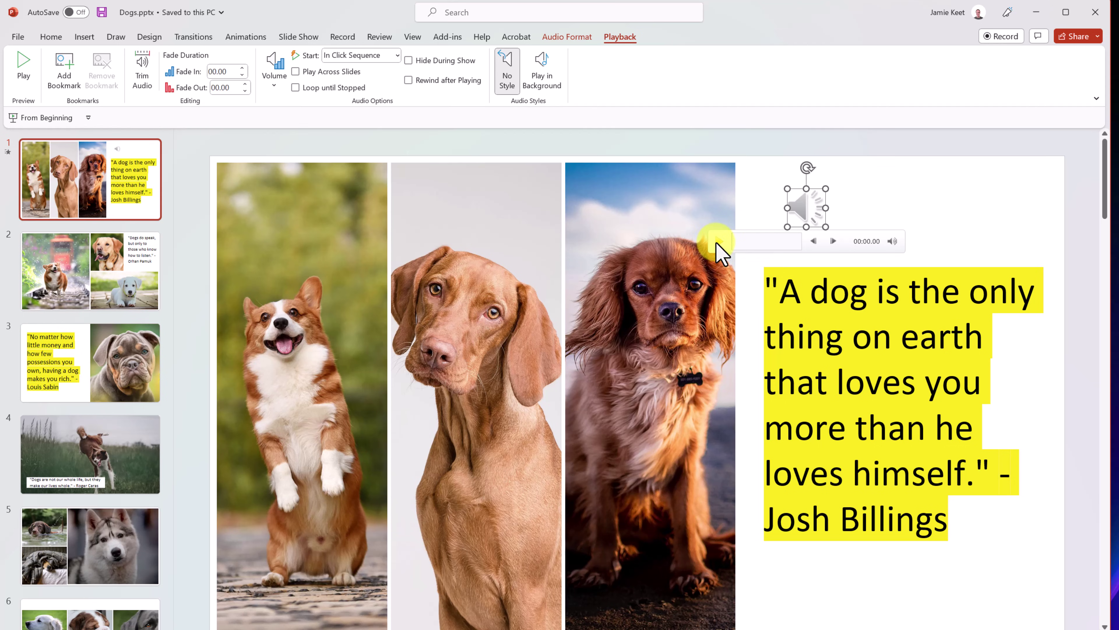
click(717, 241)
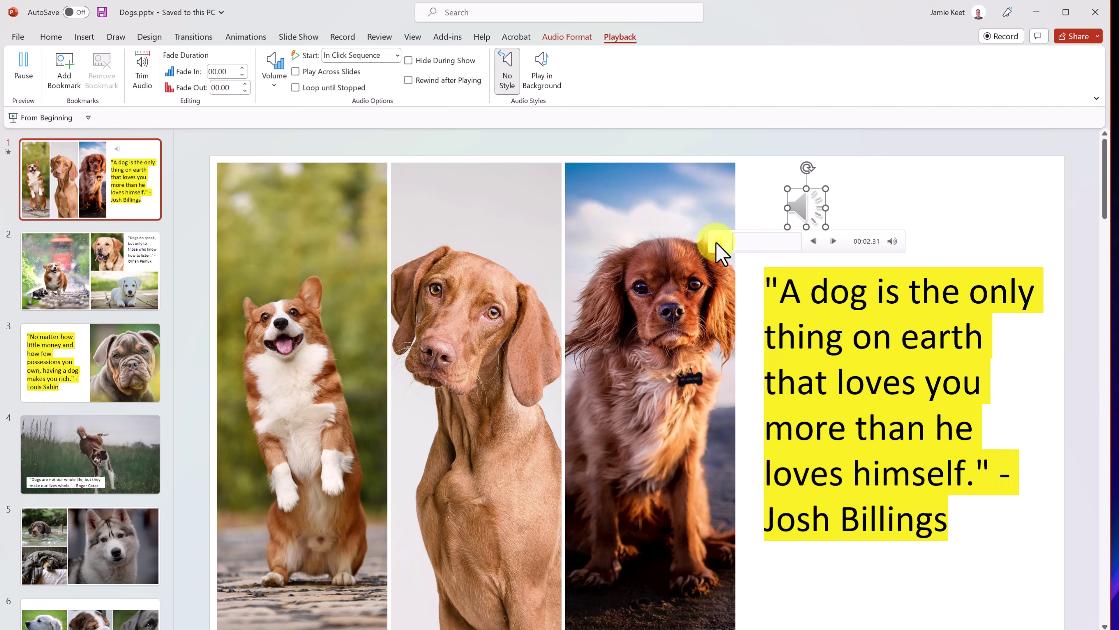
click(760, 242)
click(719, 242)
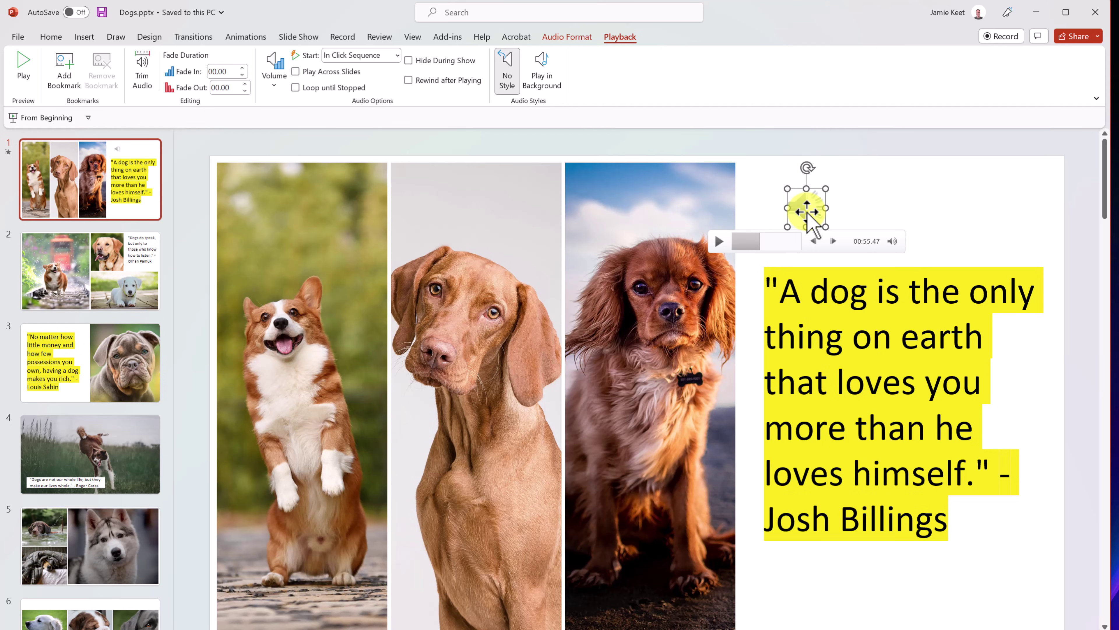
Delete the audio clip and re-add sunshine-108600.mp3 by dragging it from File Explorer above the quote
key(Delete)
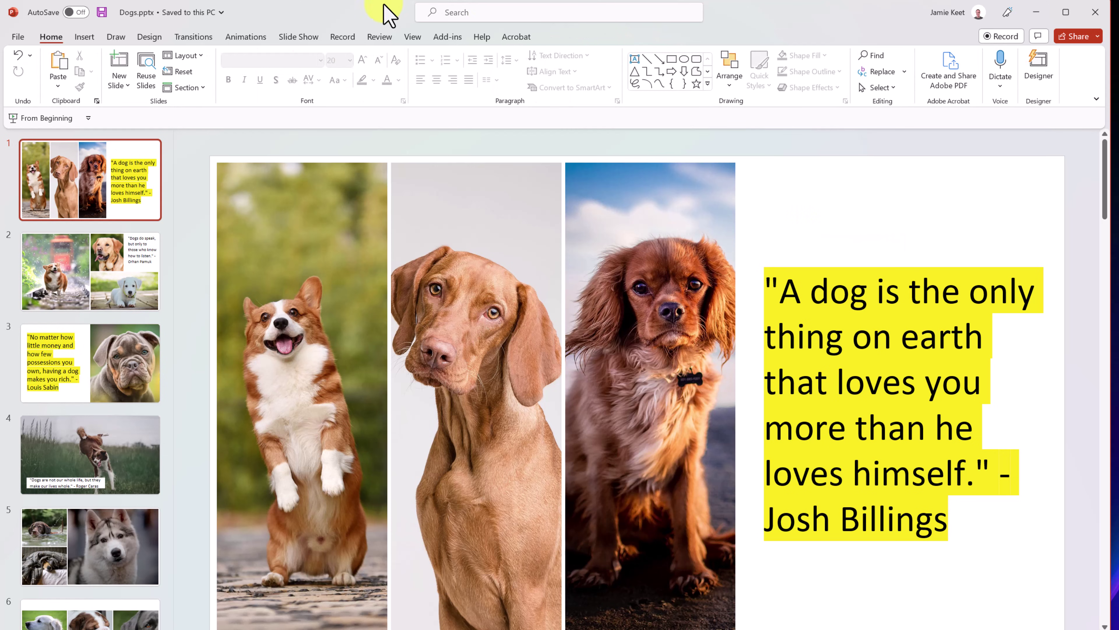
drag(349, 18, 703, 30)
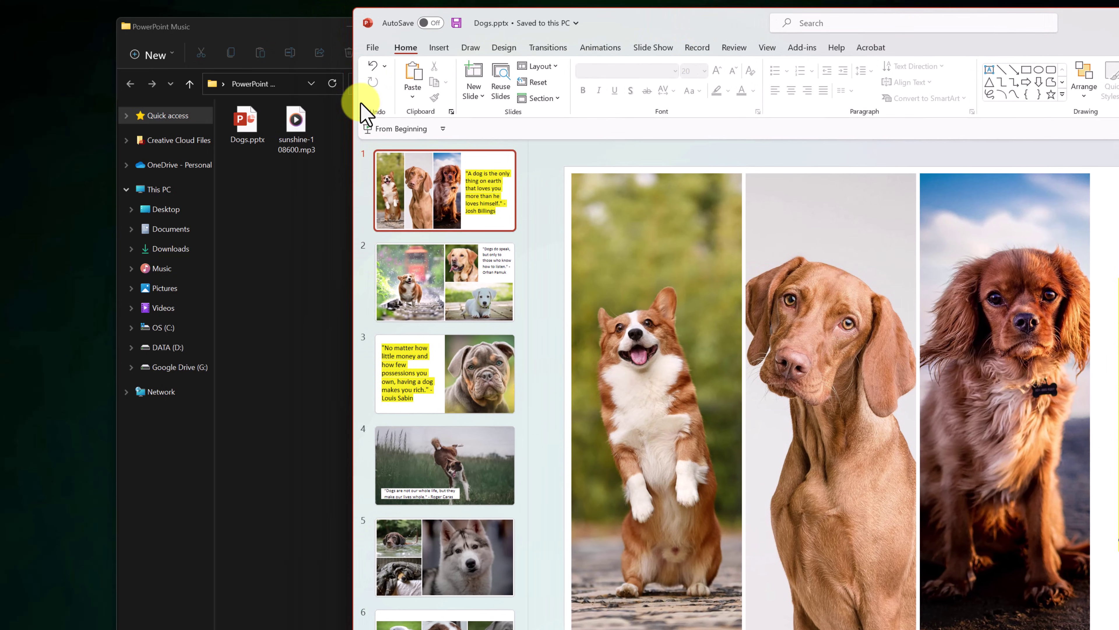
click(250, 36)
drag(262, 37, 232, 36)
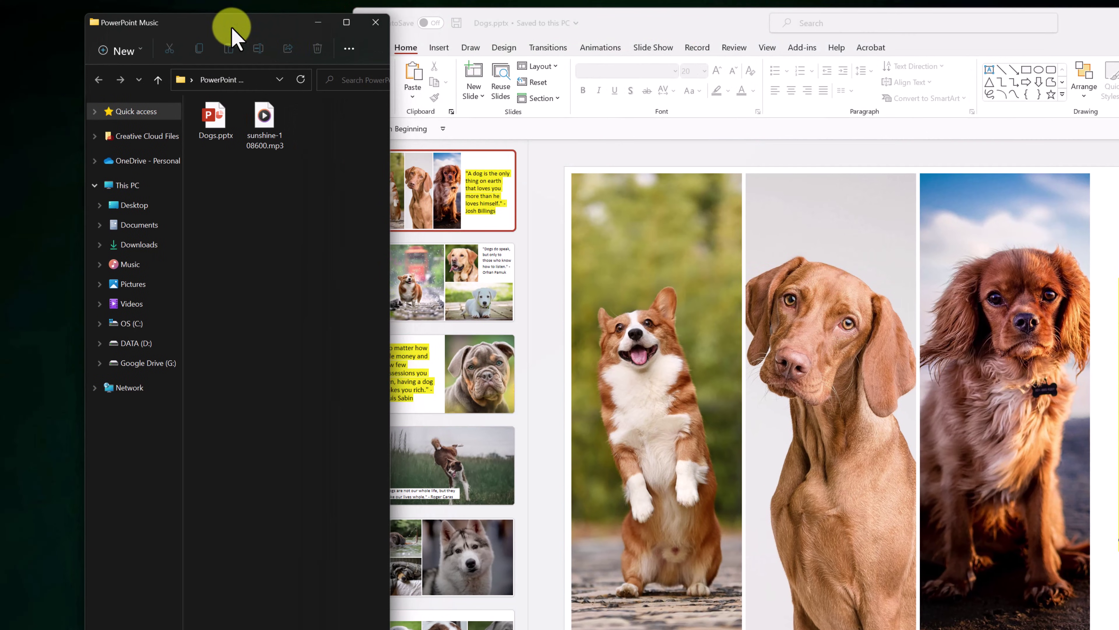
click(263, 145)
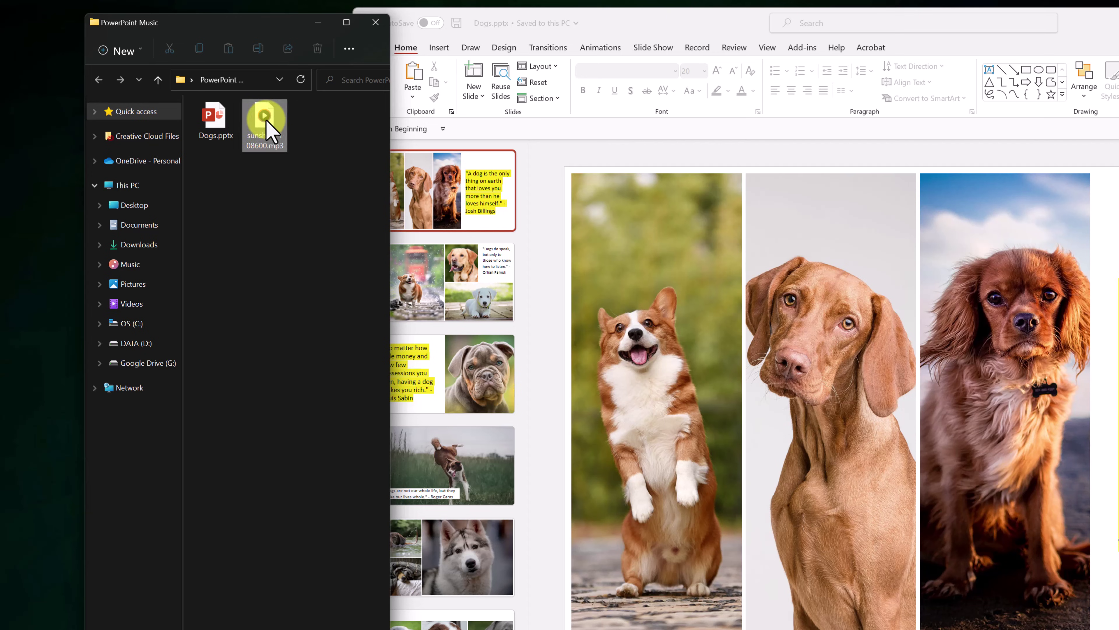
drag(267, 128, 781, 202)
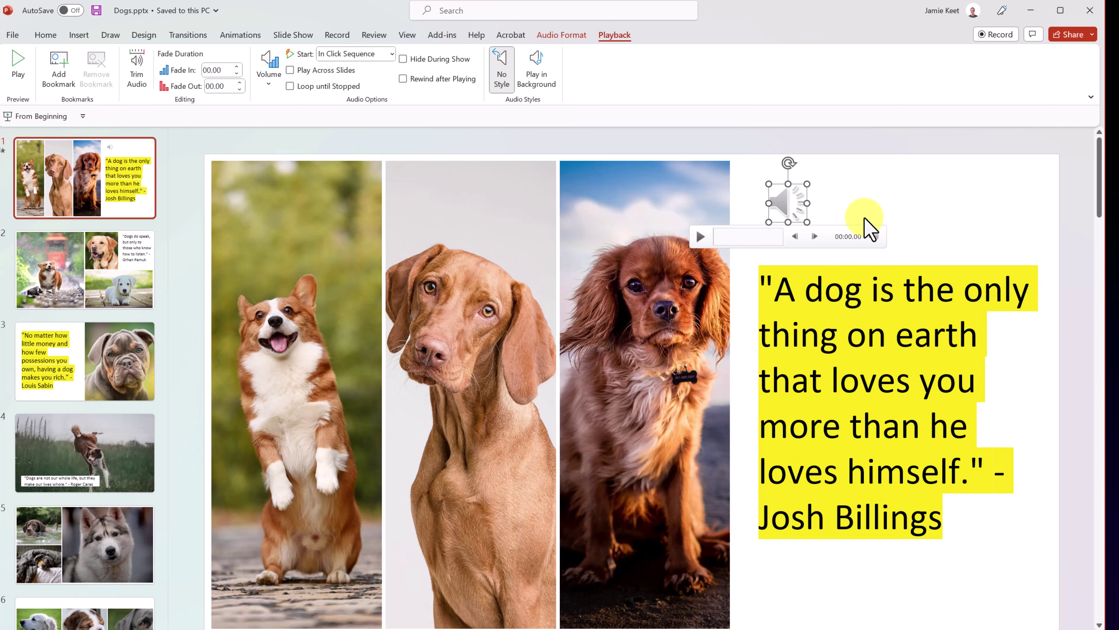
Deselect the audio icon on slide 1
click(837, 255)
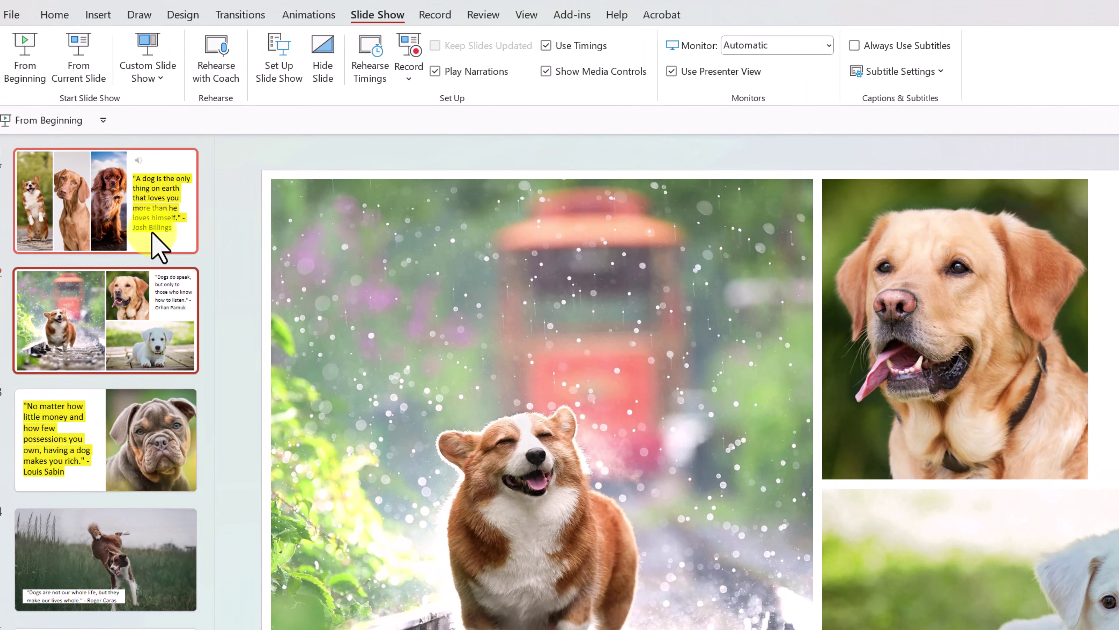
Return to slide 1 and select the music's speaker icon
click(160, 247)
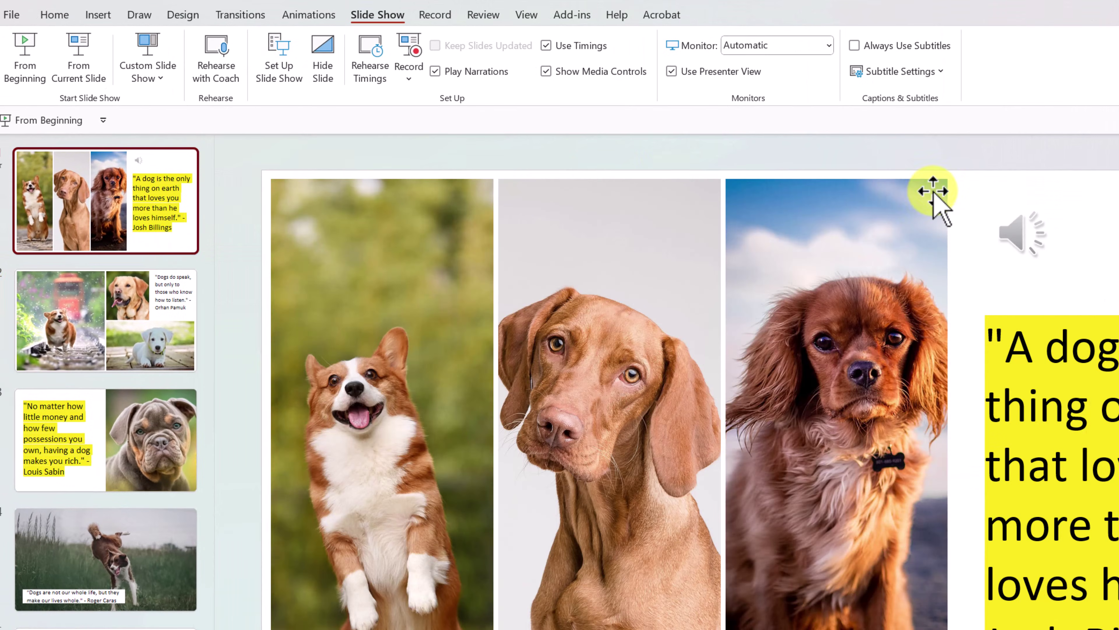
mouse_move(1017, 236)
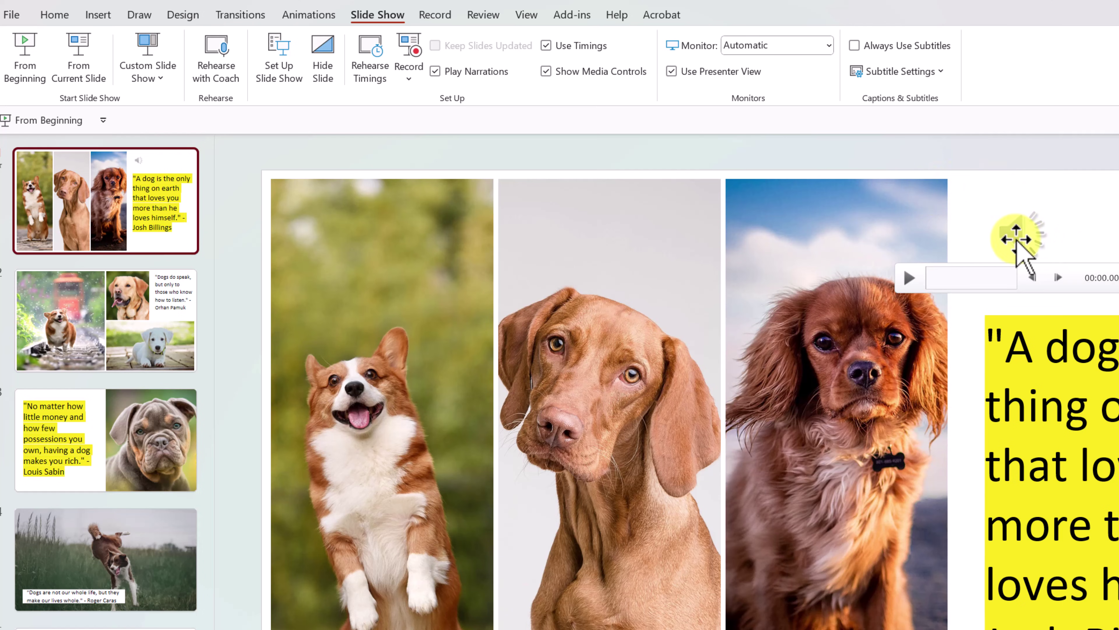
click(1018, 235)
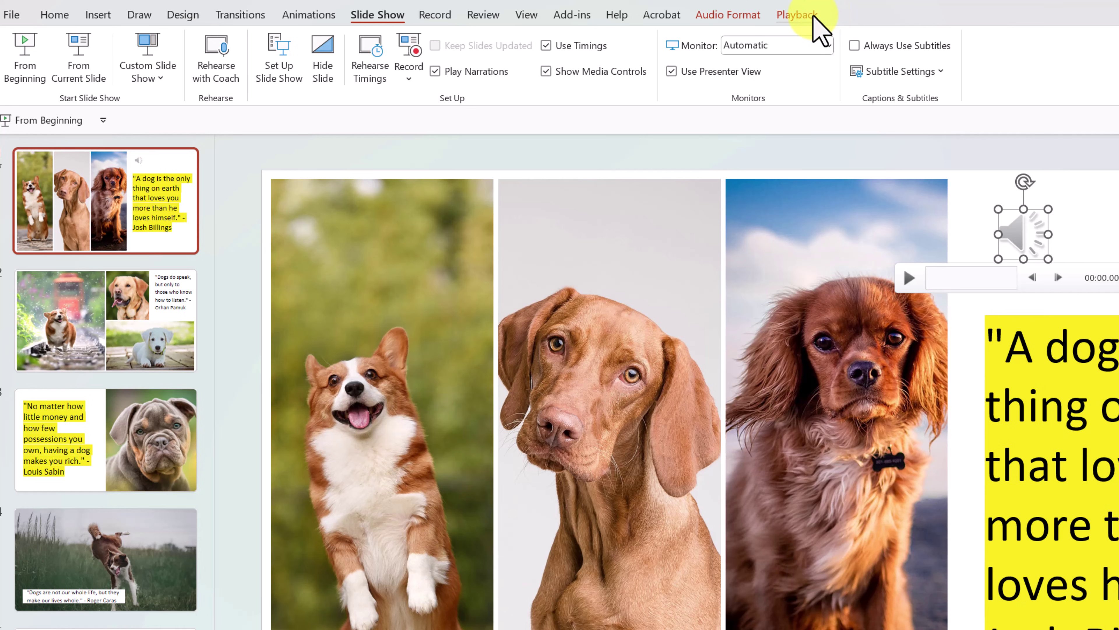
Give the audio icon an oval frame style with a coloured border and set the border thickness
click(728, 17)
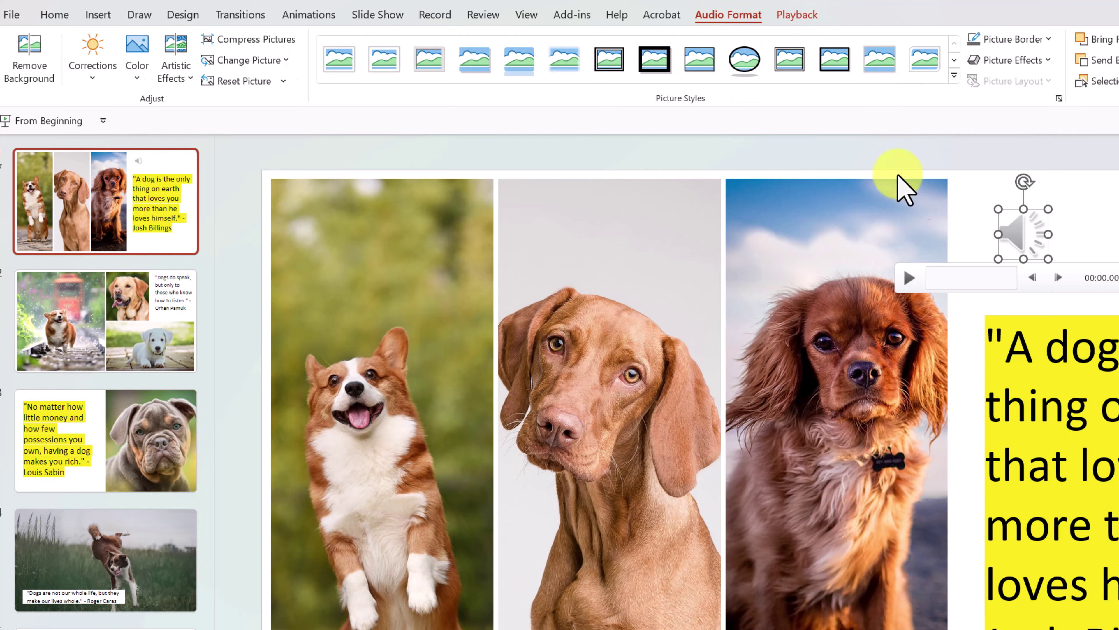
click(1030, 236)
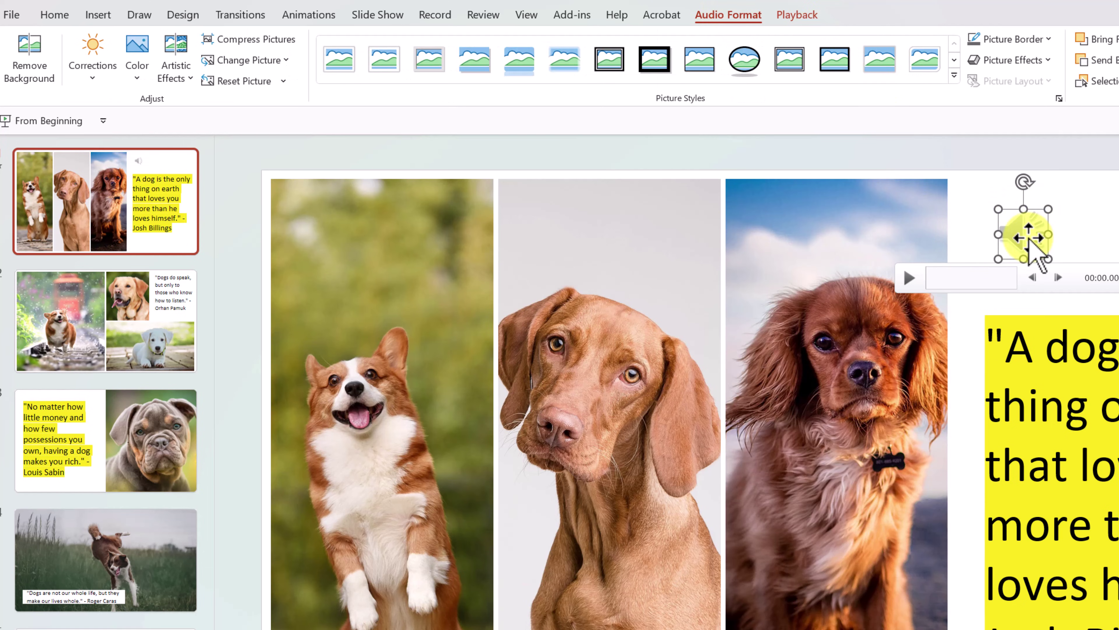
click(745, 60)
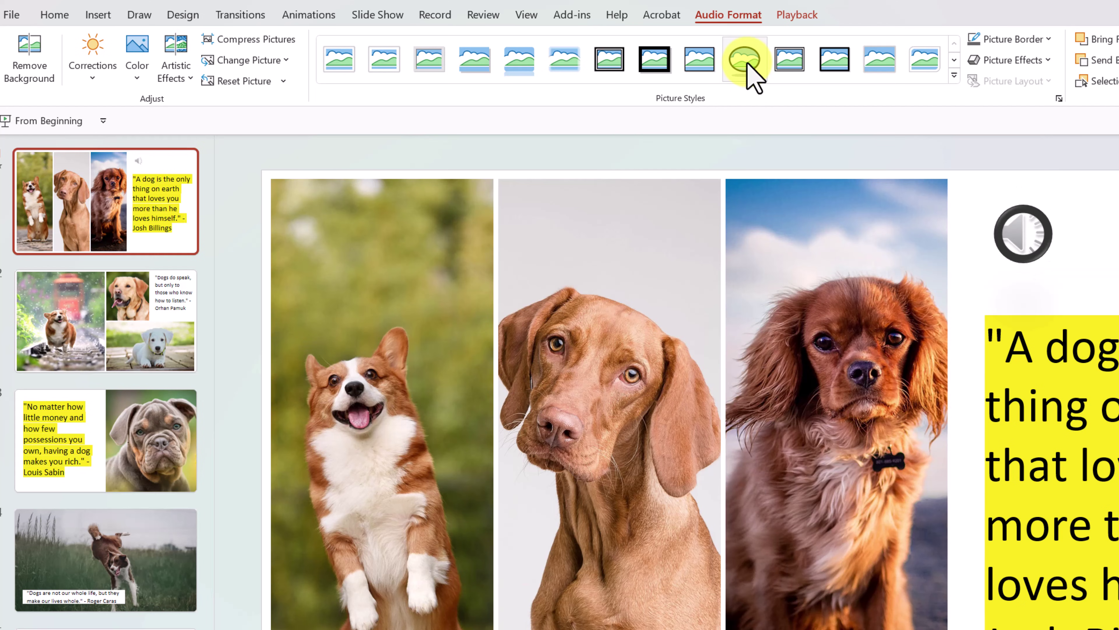
click(1049, 39)
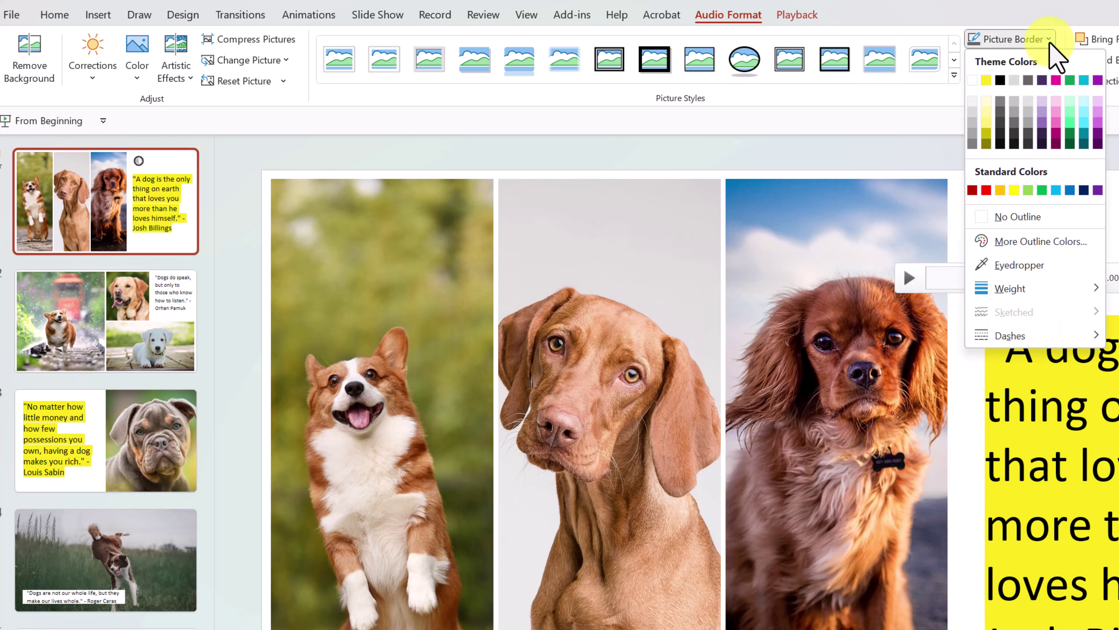
click(1066, 273)
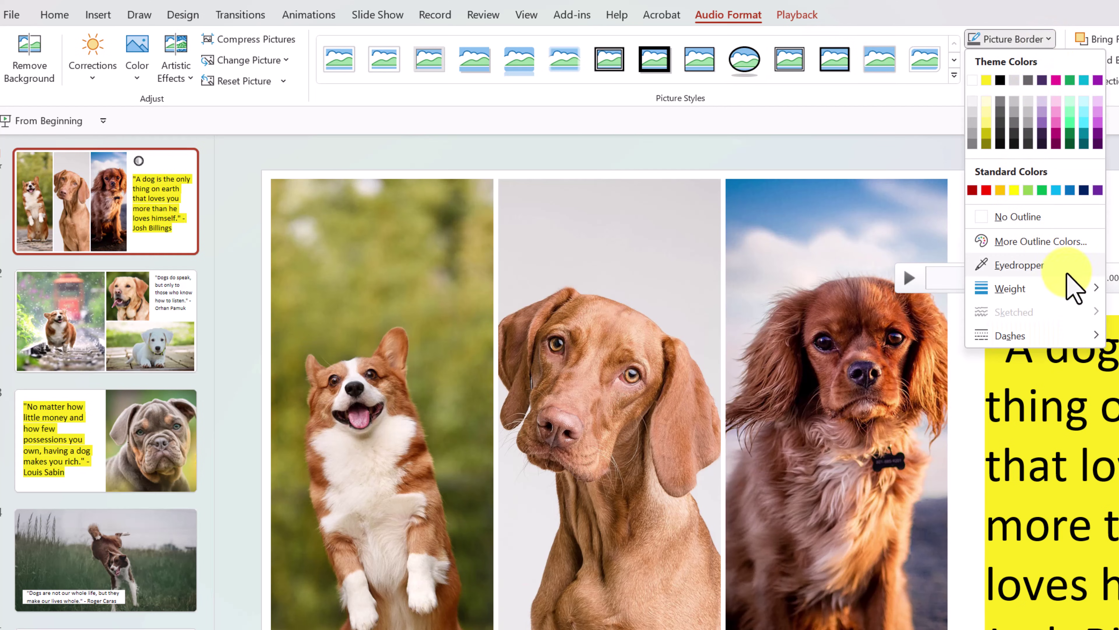
mouse_move(1075, 289)
click(1037, 325)
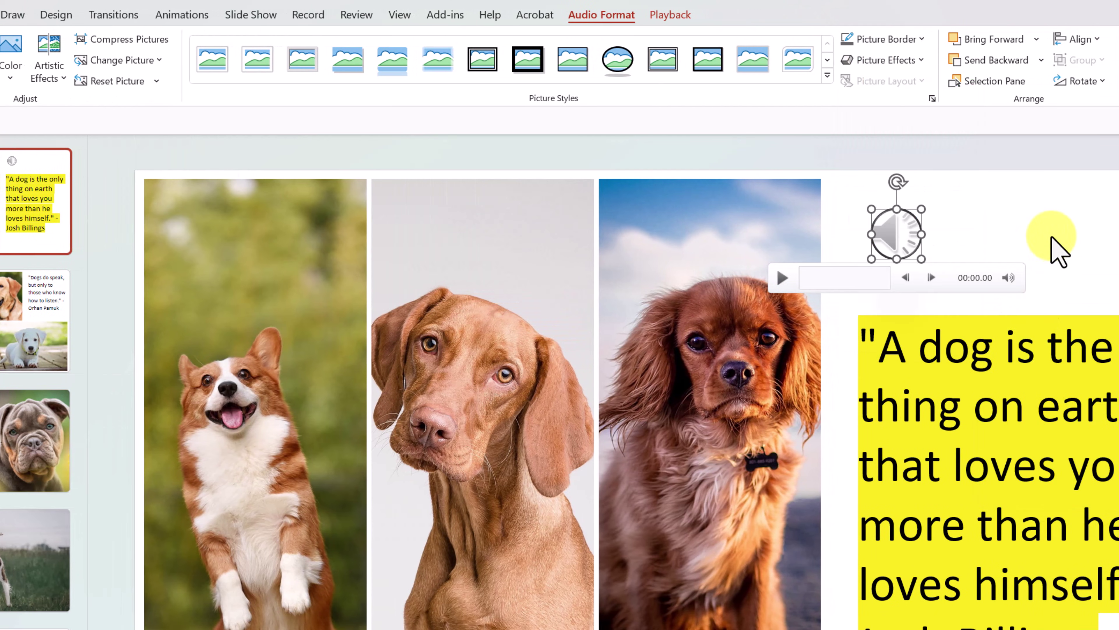
Deselect and reselect the speaker icon on slide 1
click(1046, 251)
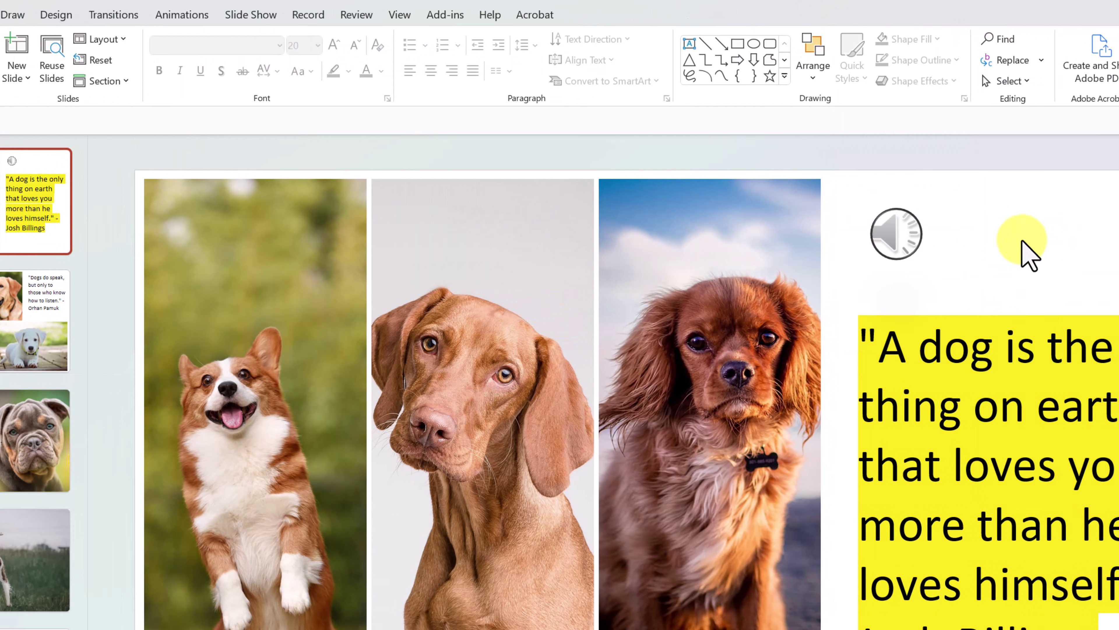
click(898, 245)
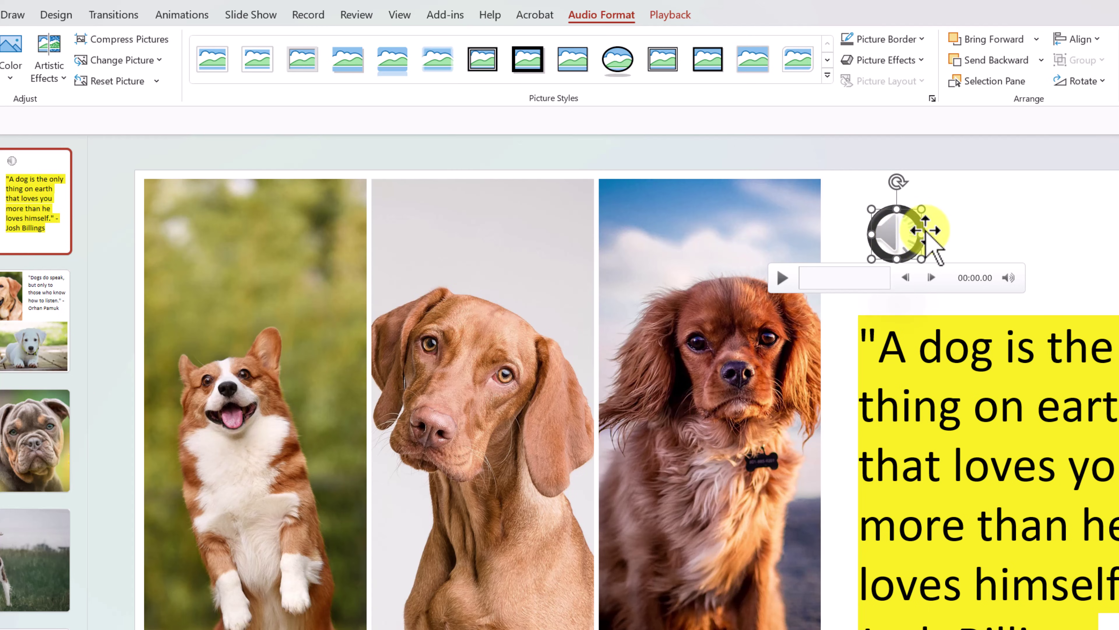
click(976, 233)
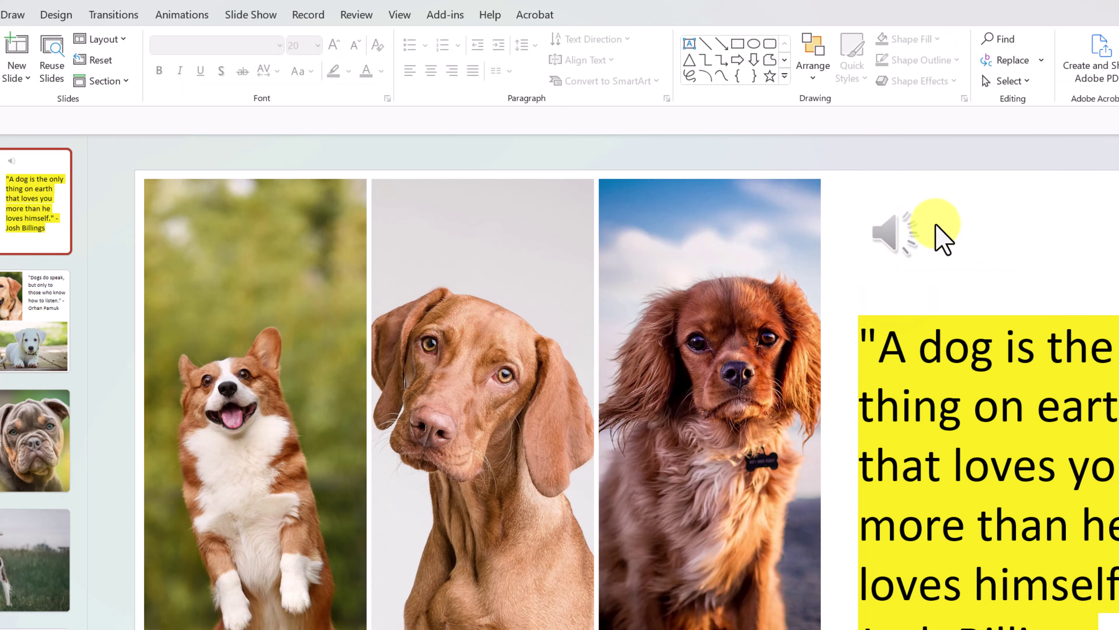
click(899, 240)
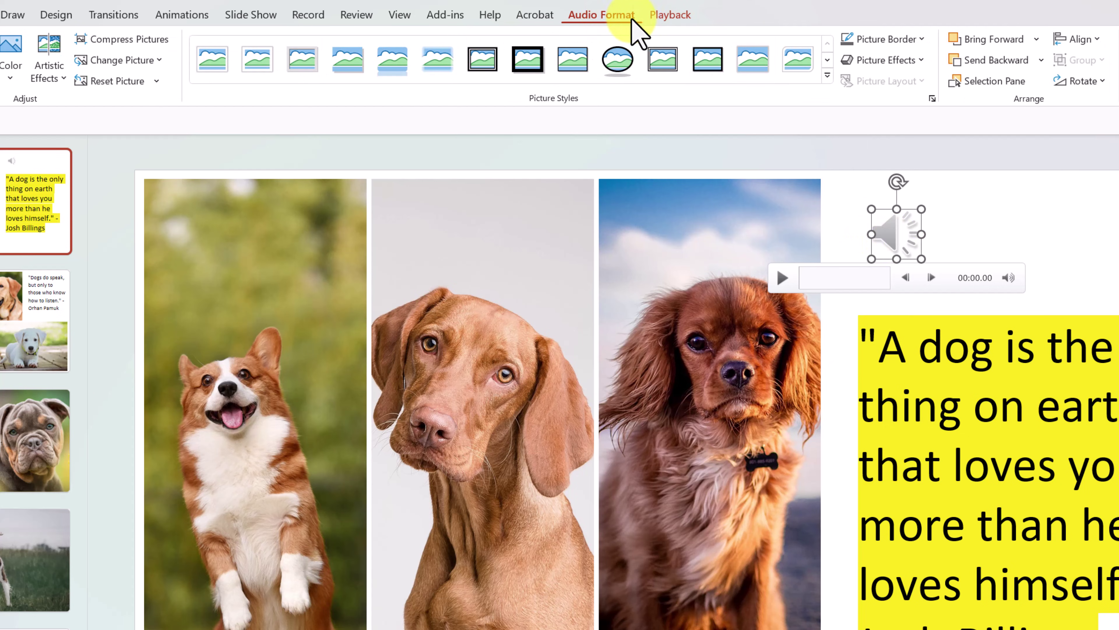
Set slide 1's music to Play in Background in the Playback options
click(675, 16)
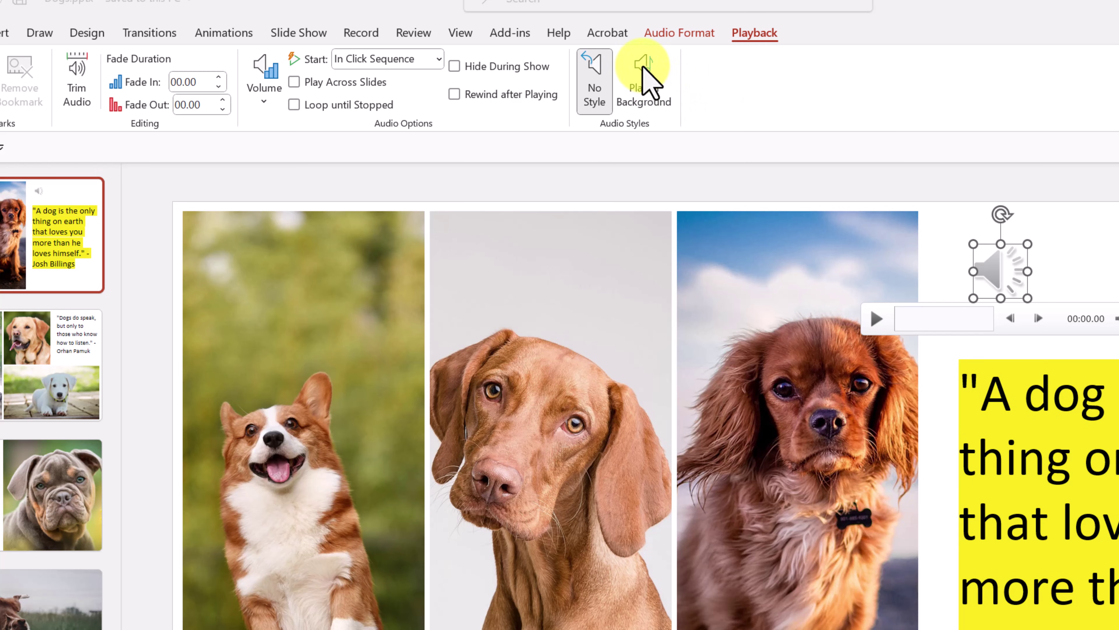
click(646, 77)
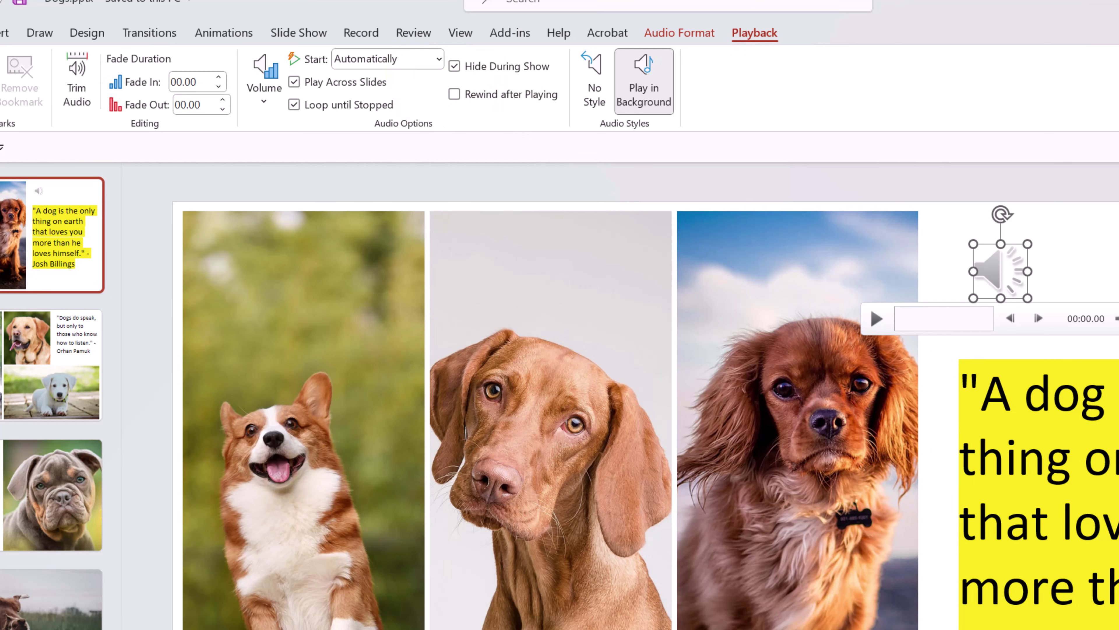
Switch to the Slide Show settings
click(314, 32)
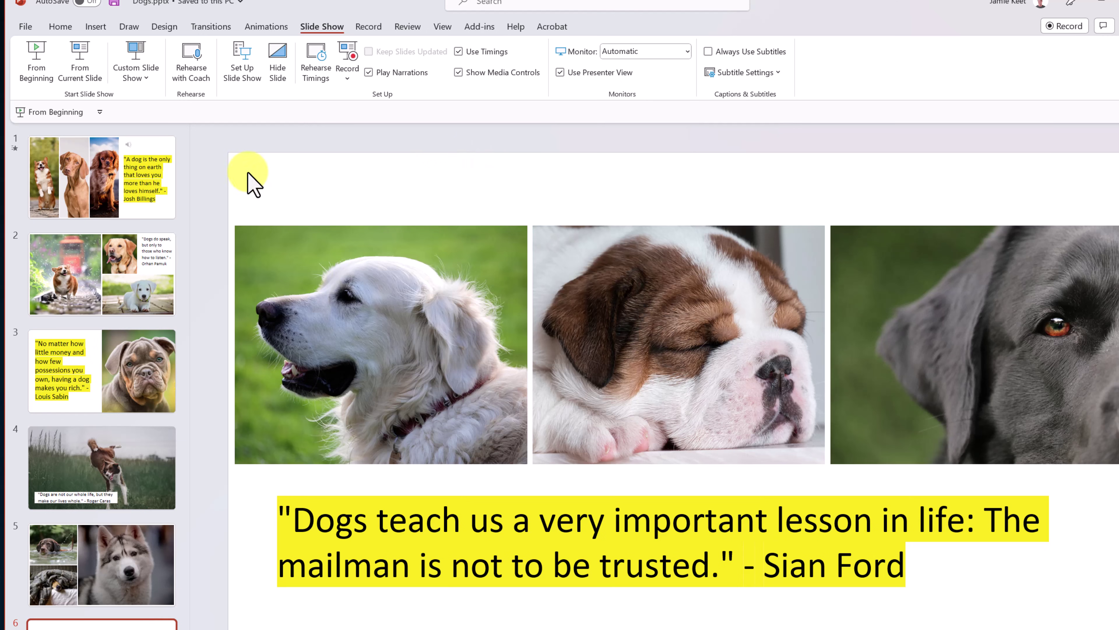
Select slide 1's music icon and reset its playback to No Style
click(138, 188)
click(846, 209)
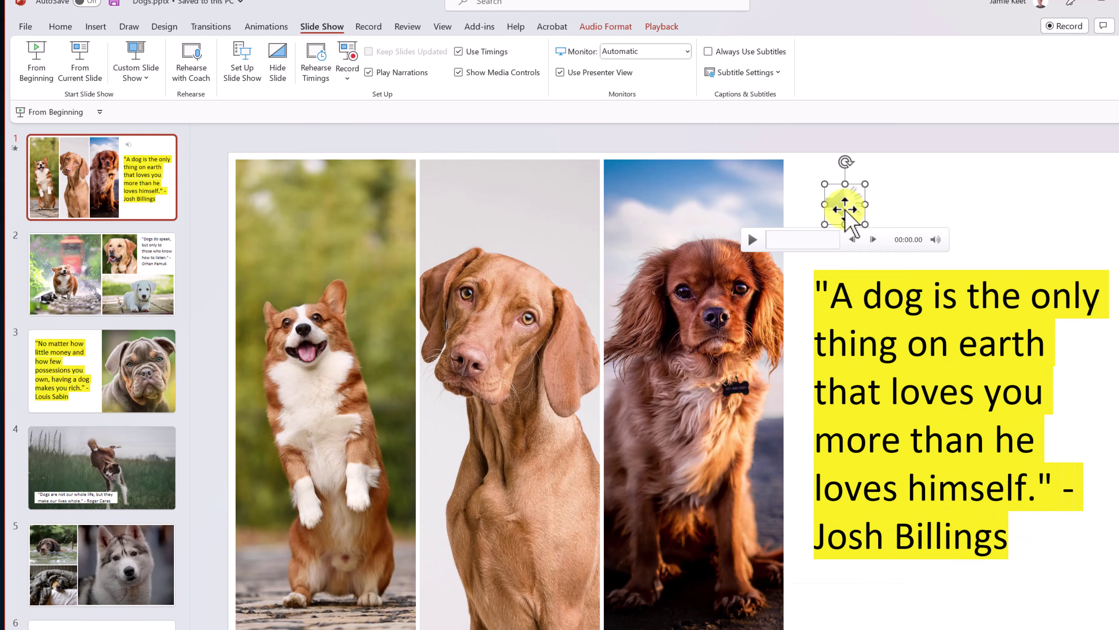
click(670, 27)
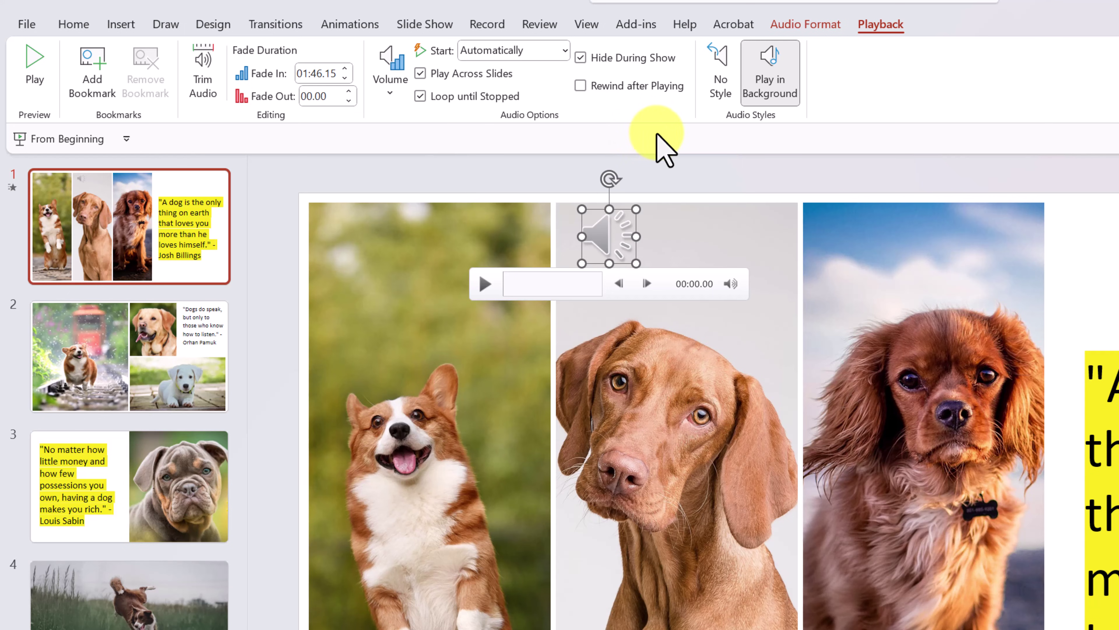
click(720, 54)
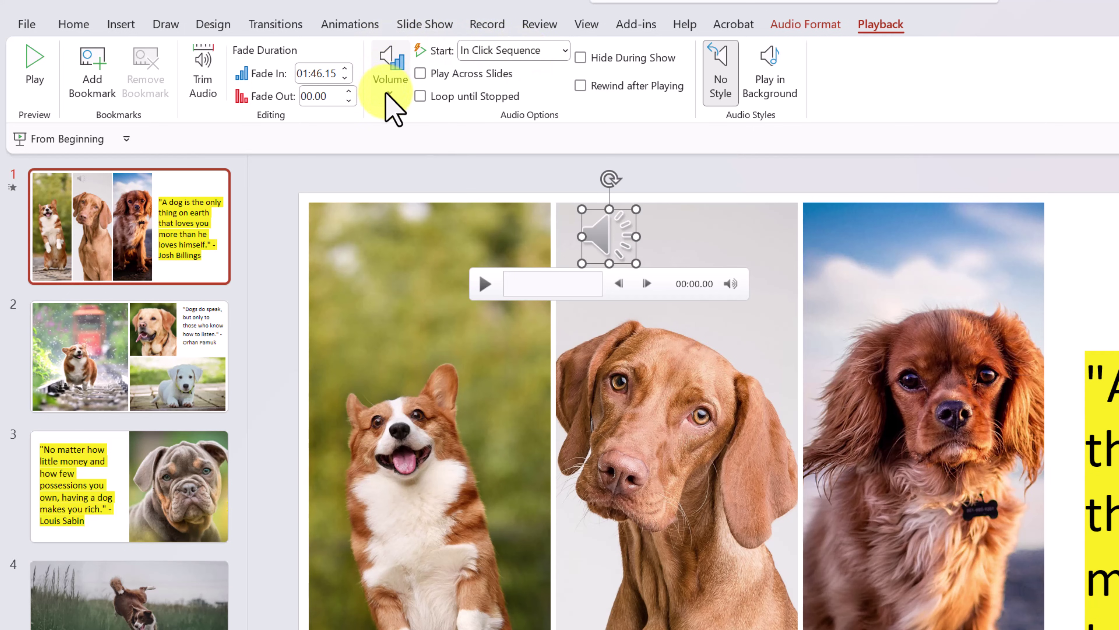
click(391, 109)
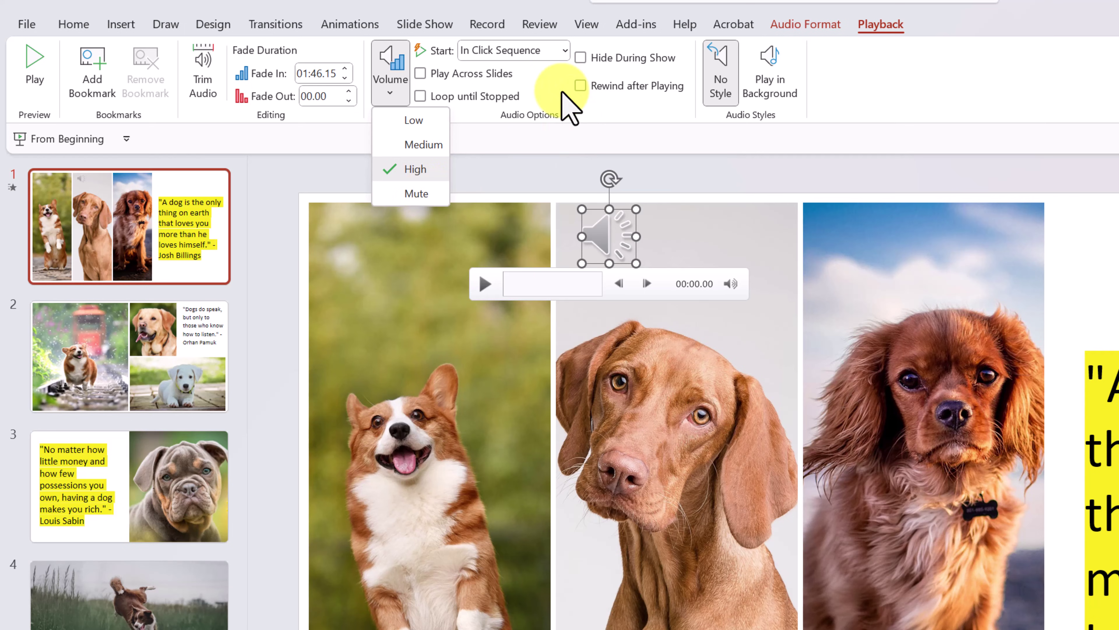
click(567, 104)
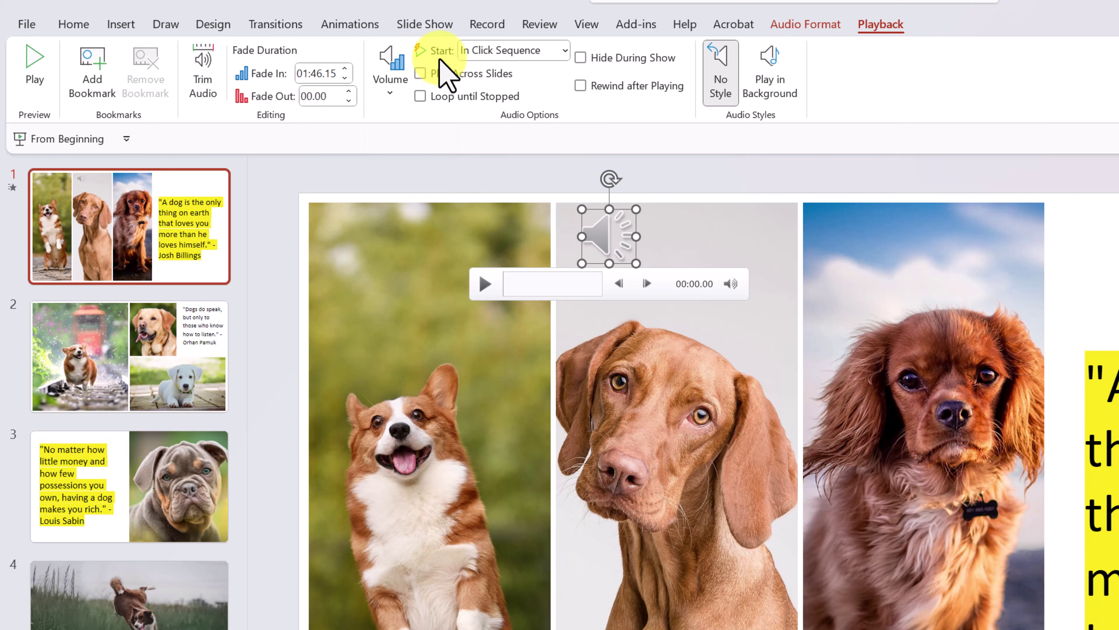
click(565, 51)
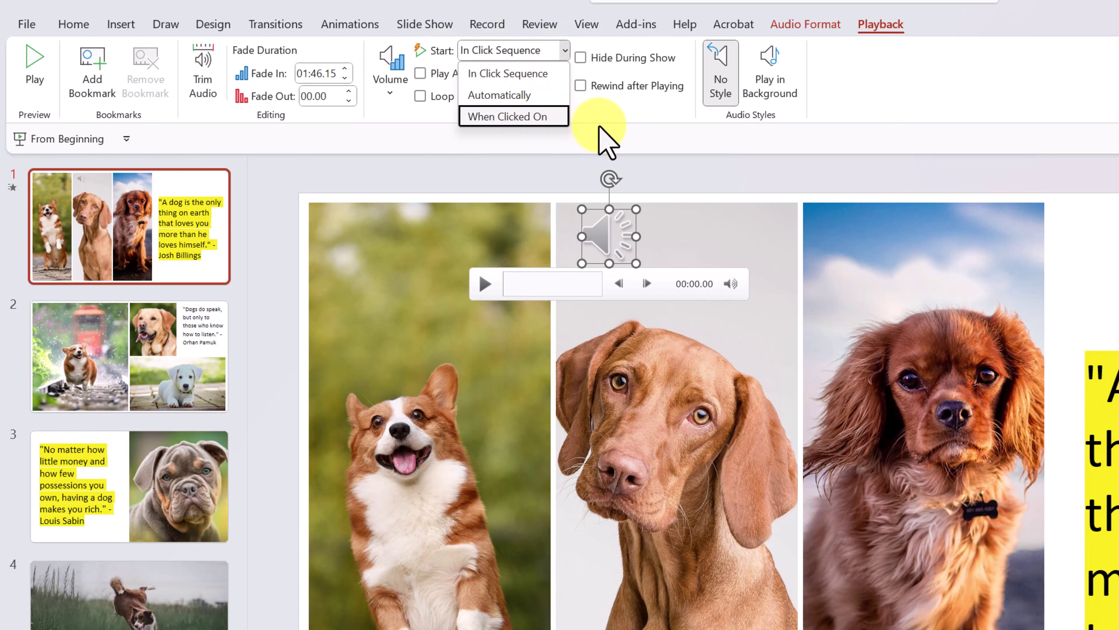
click(600, 140)
click(794, 75)
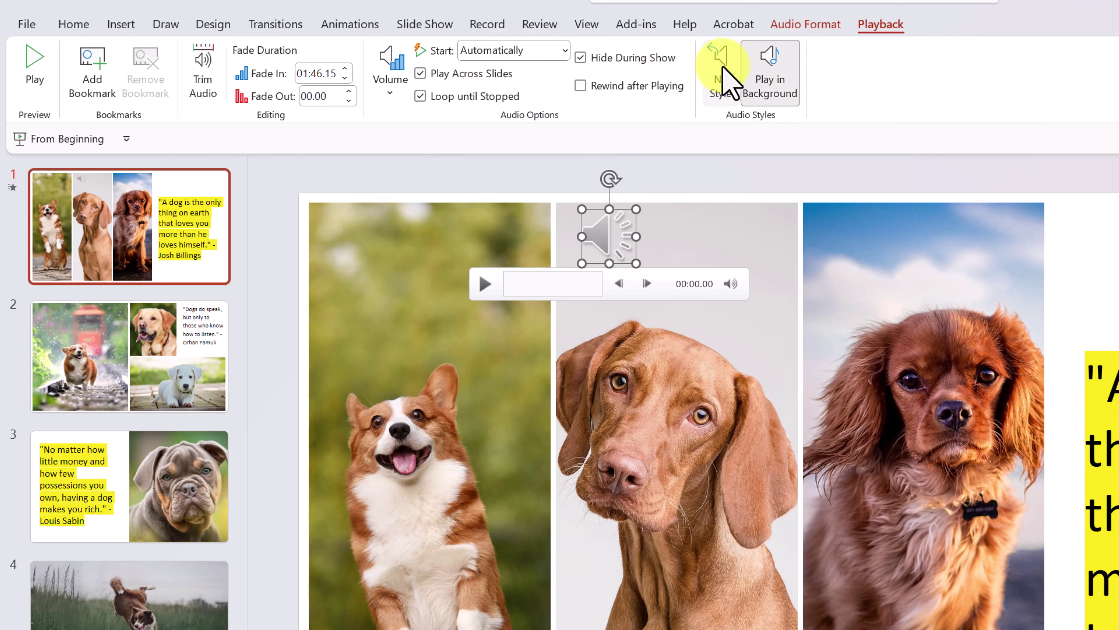
click(721, 75)
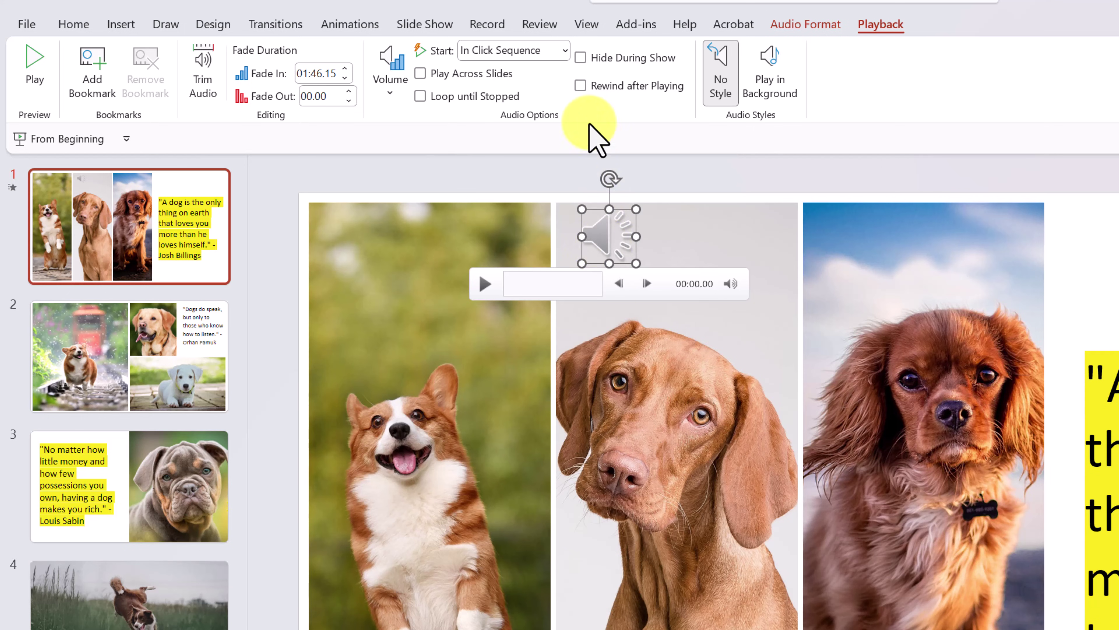
Turn on Hide During Show for the music and preview the slideshow from the beginning
click(581, 58)
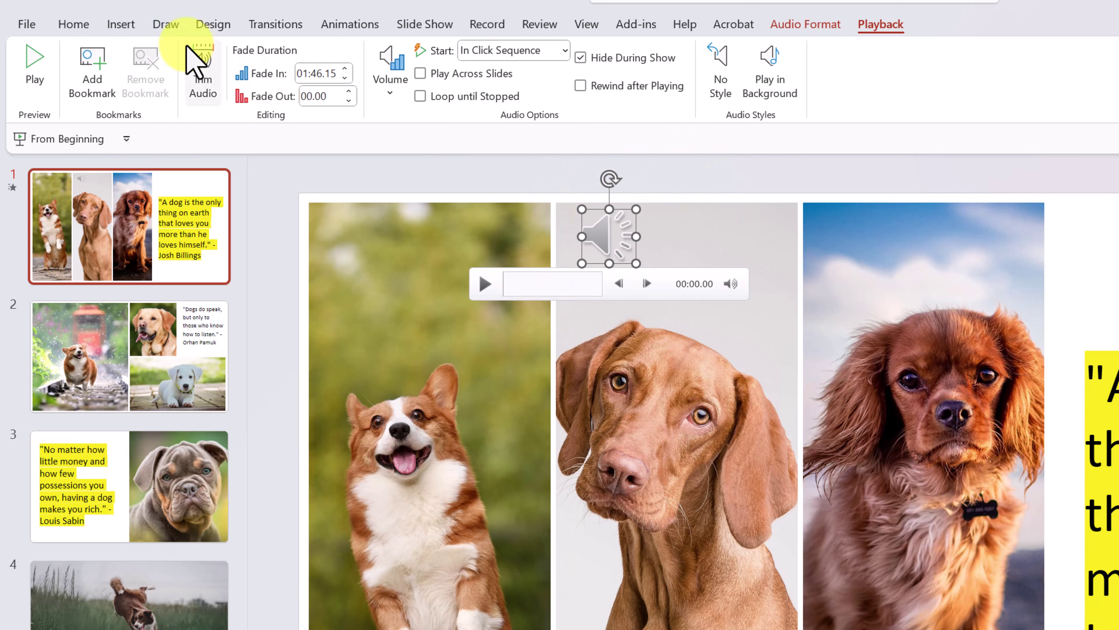
click(418, 26)
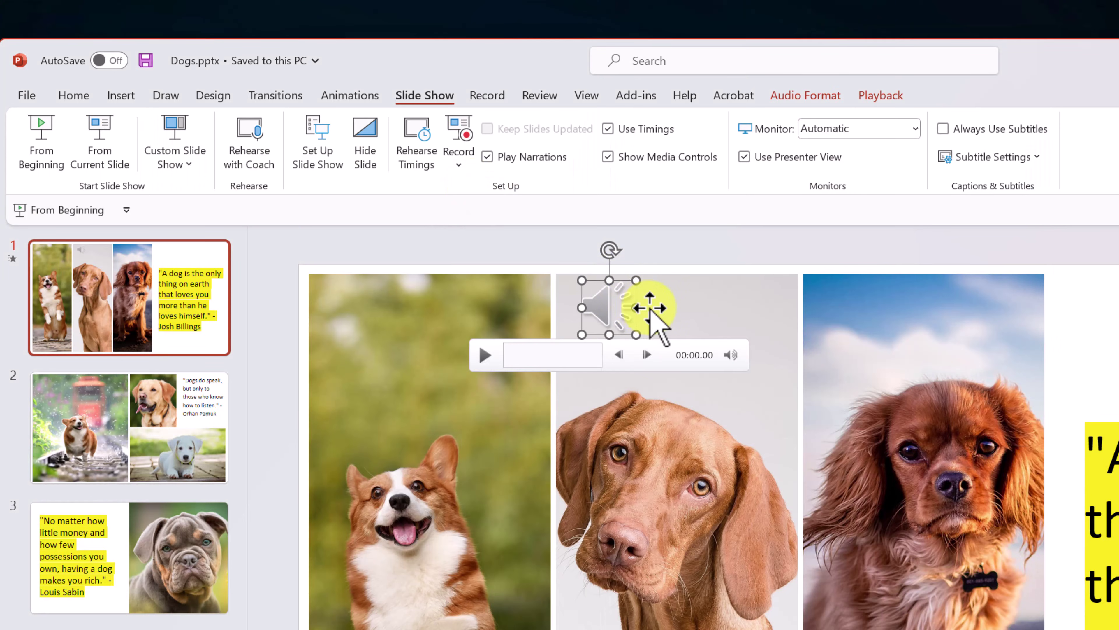
click(870, 97)
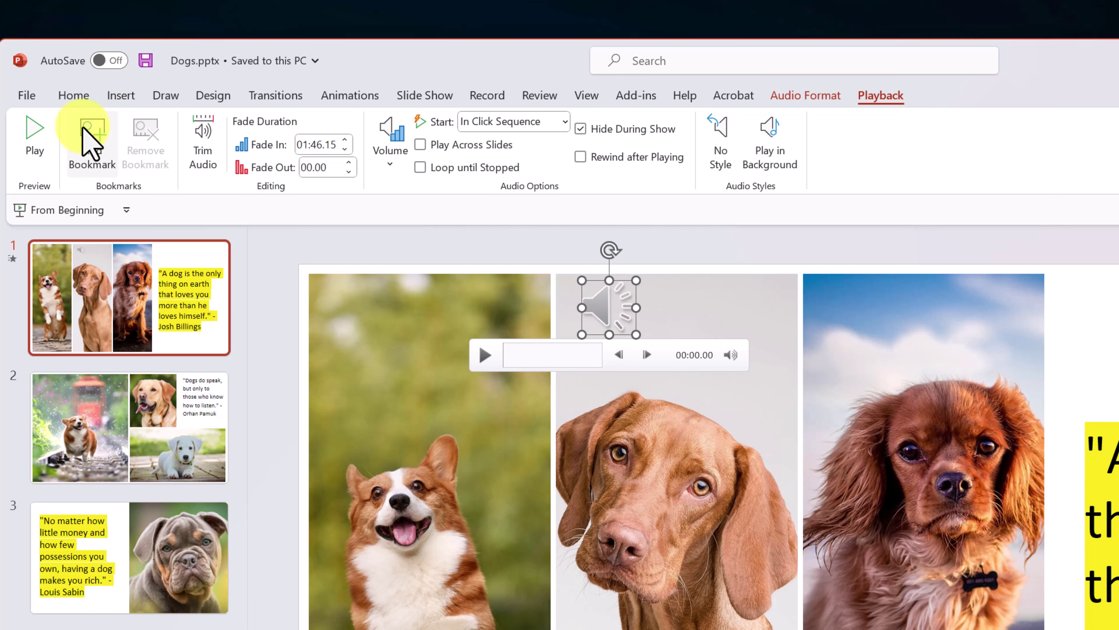
Bookmark the music at 00:23.73 and 00:43.71, then remove the 00:43.71 bookmark
click(525, 358)
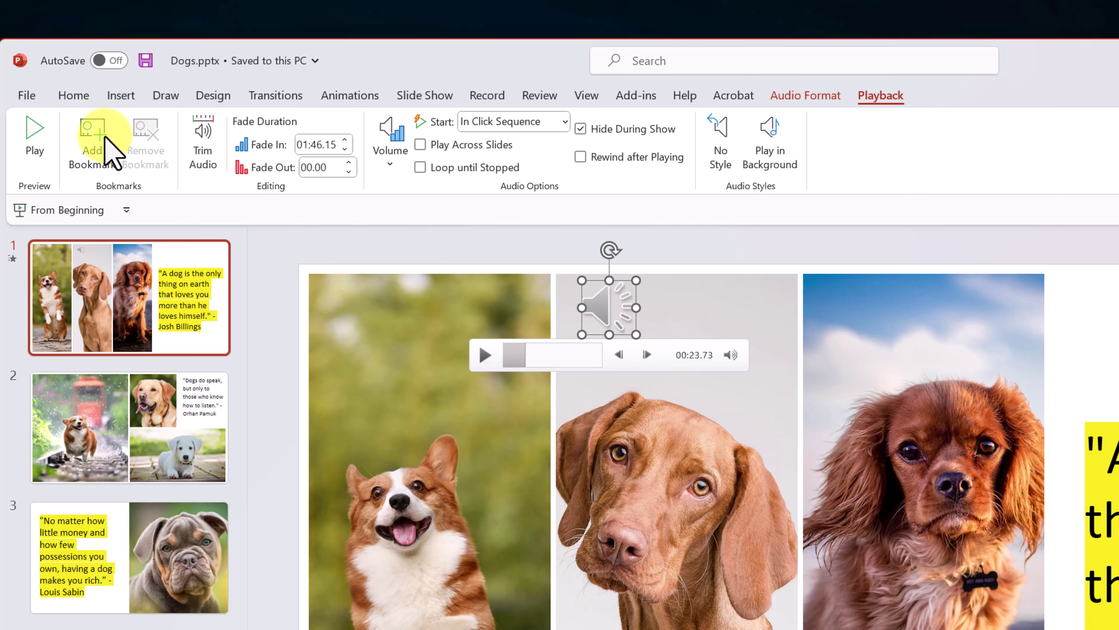
click(92, 137)
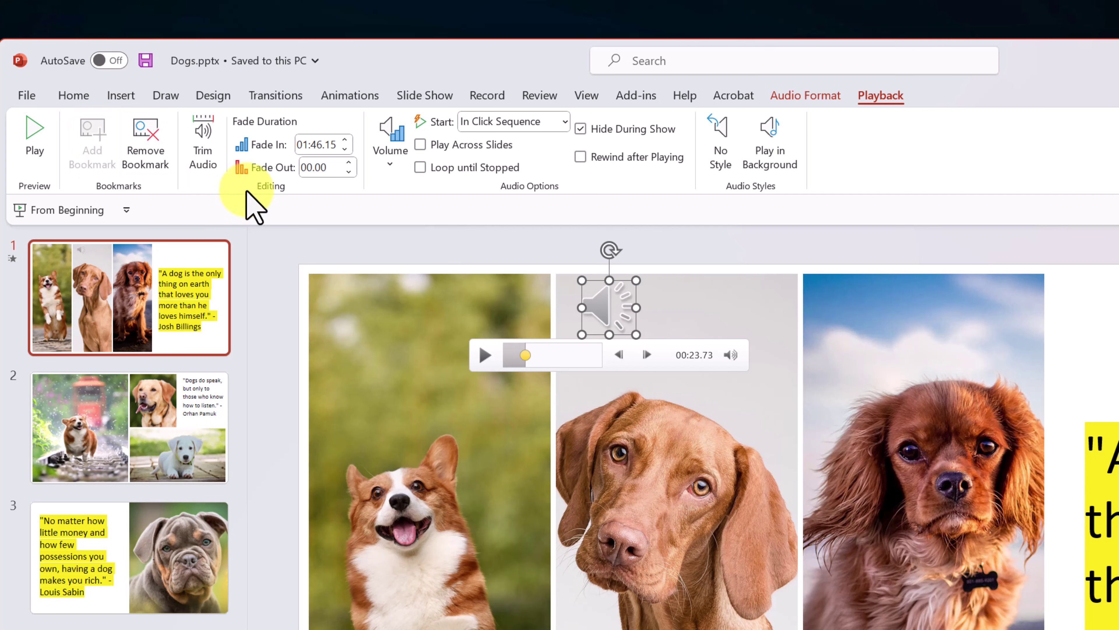
click(545, 355)
click(92, 139)
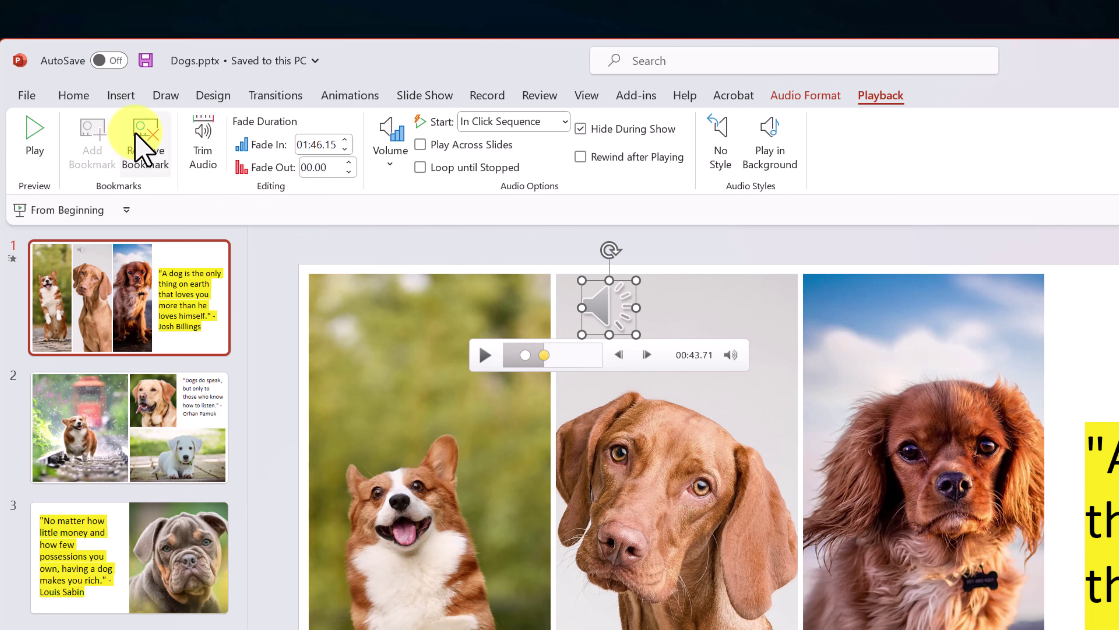
click(143, 148)
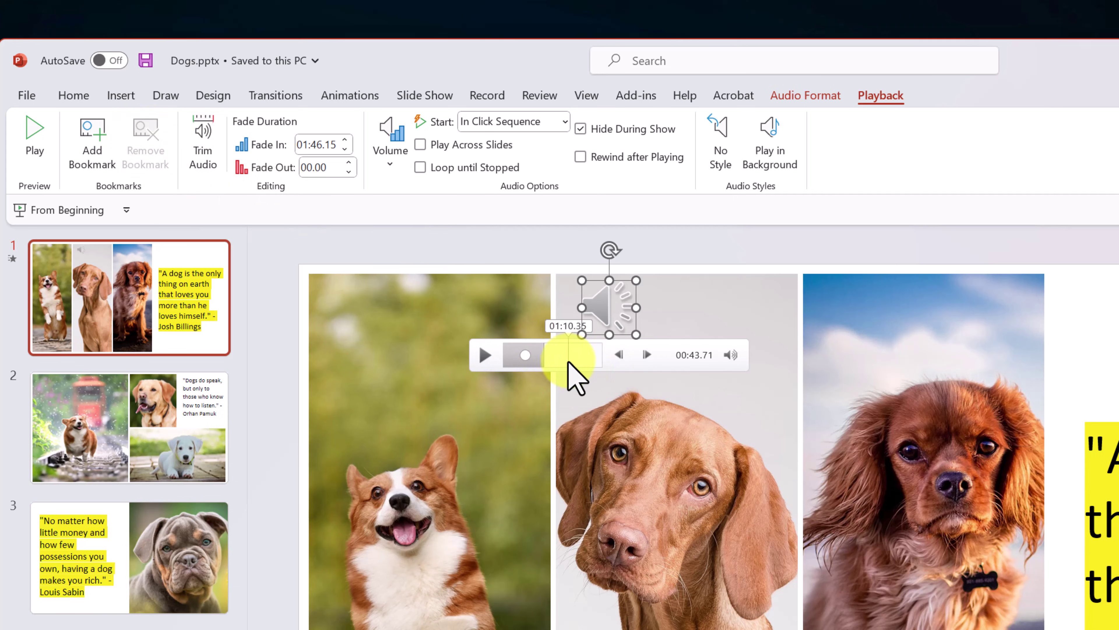
Trim the music to play from 00:20.484 to 01:50.776
click(203, 144)
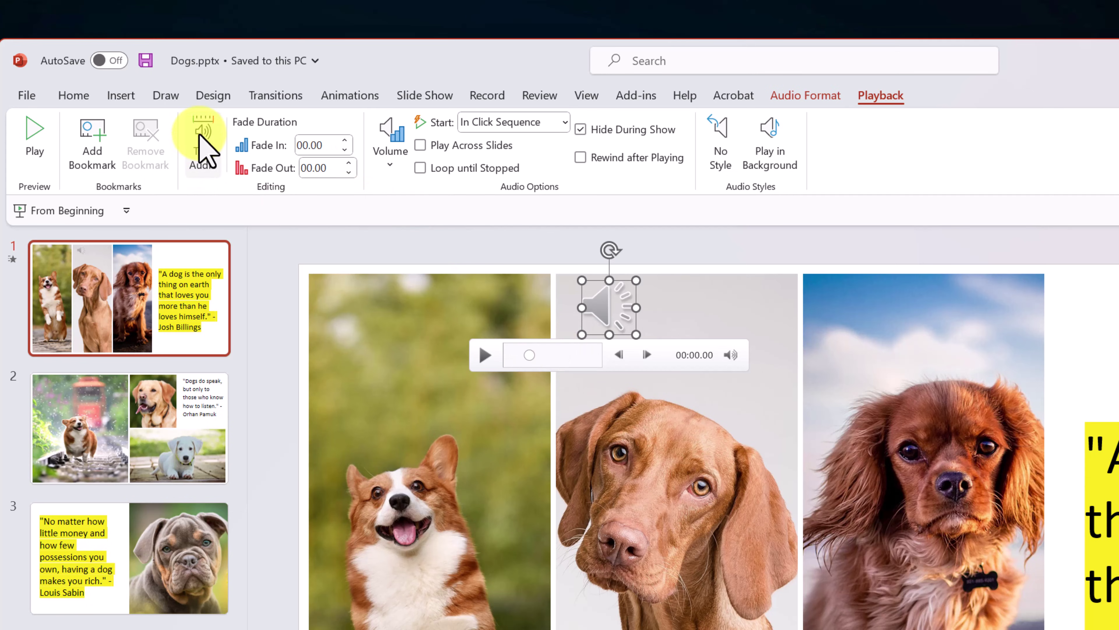
click(205, 140)
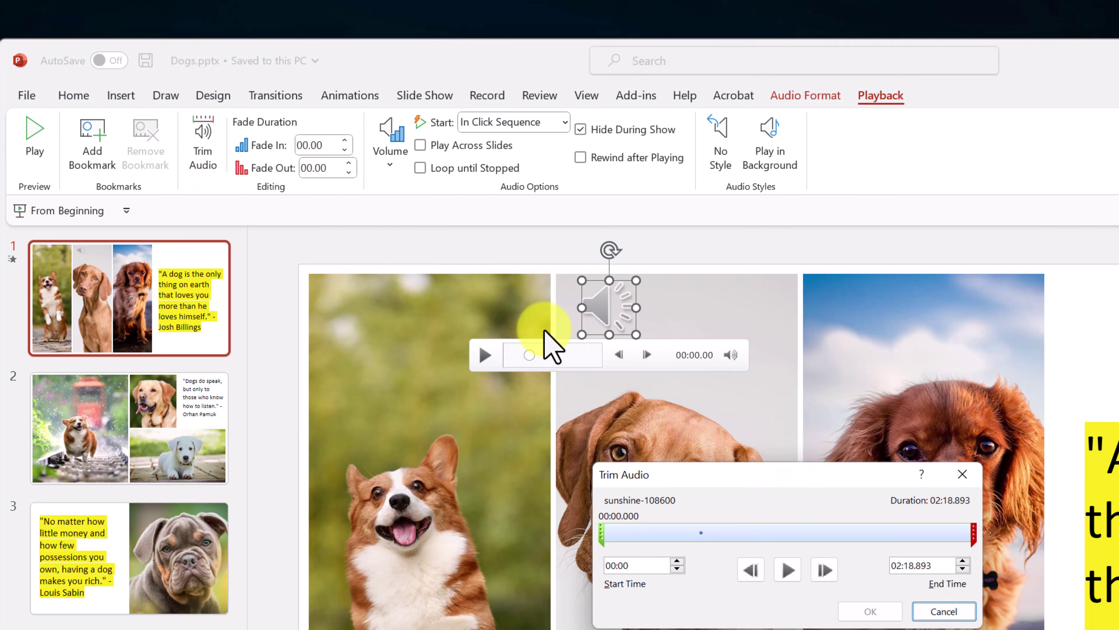
drag(688, 475, 549, 409)
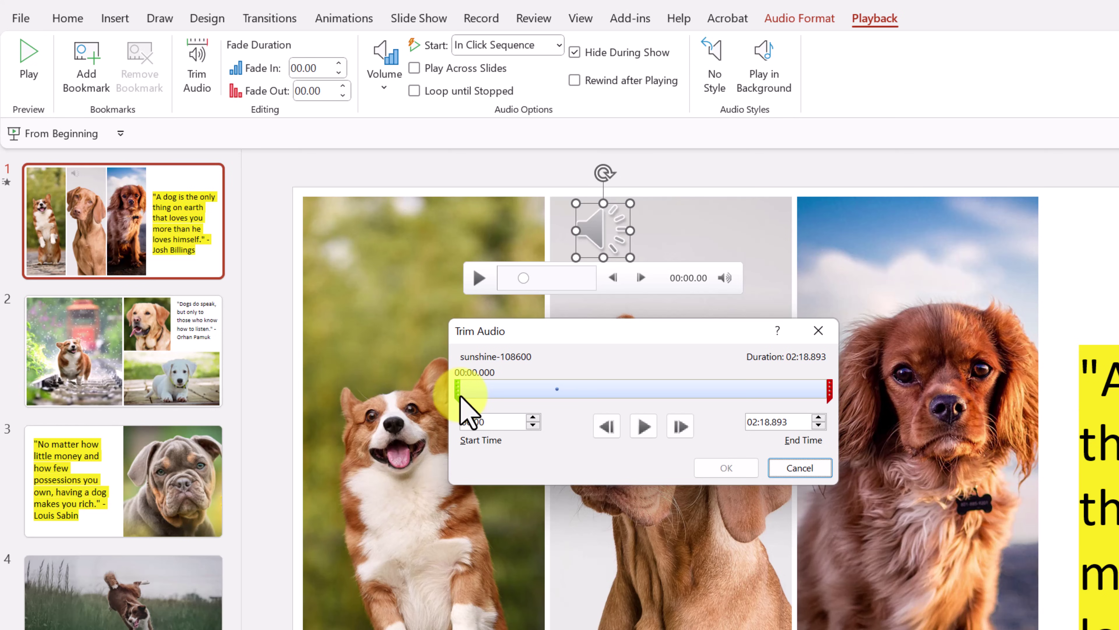
drag(457, 389, 511, 389)
drag(830, 389, 755, 385)
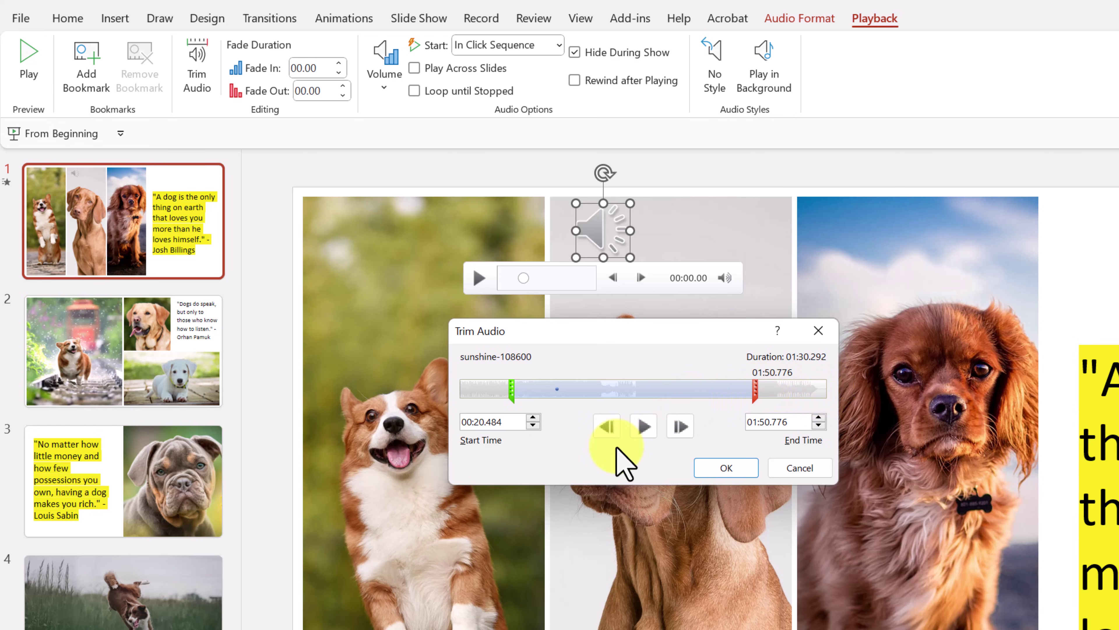
click(727, 468)
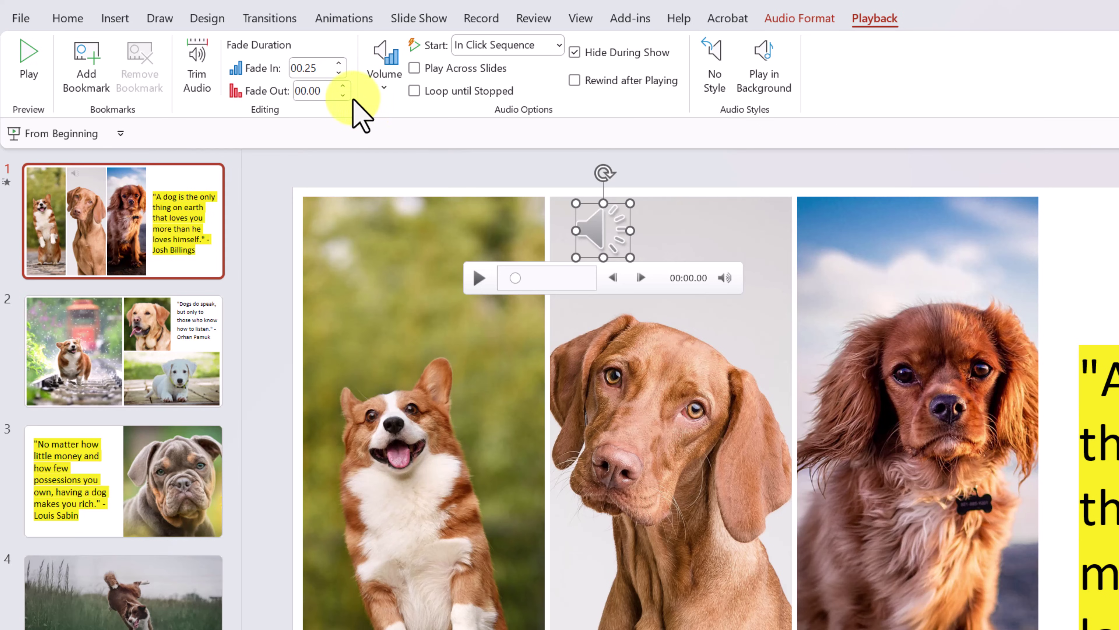
Raise the music's Fade Out duration to 00.25
click(342, 86)
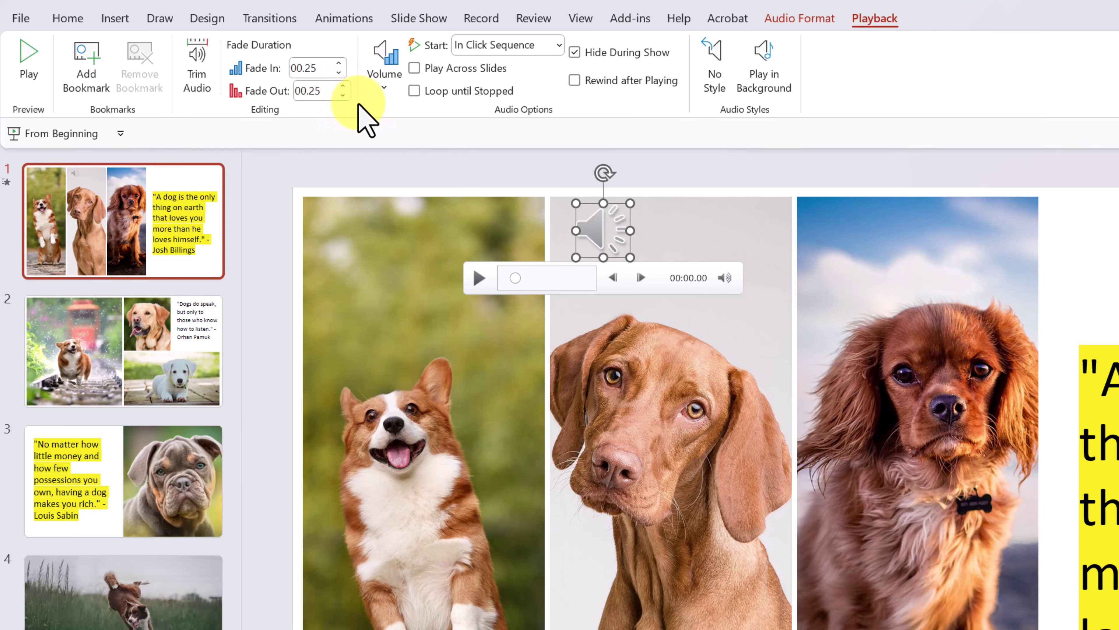